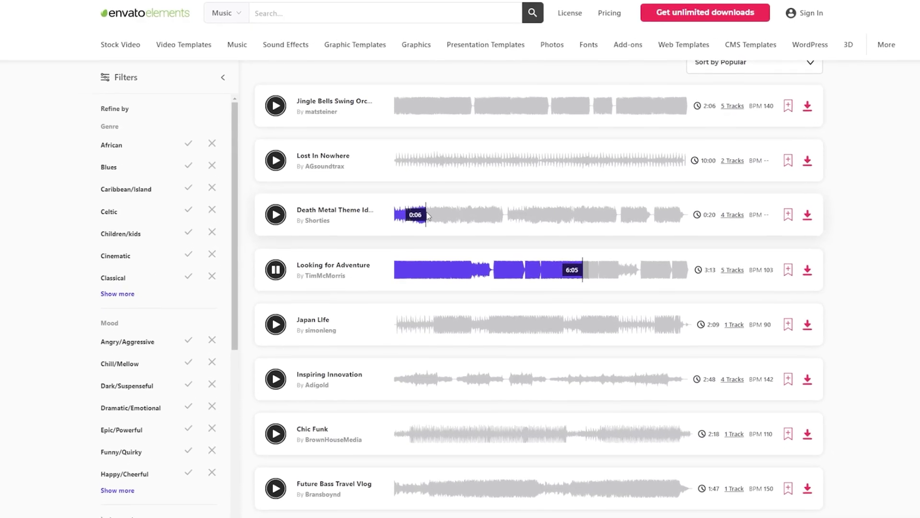
Step: Play the Death Metal Theme music preview on Envato Elements and scroll further down
click(415, 221)
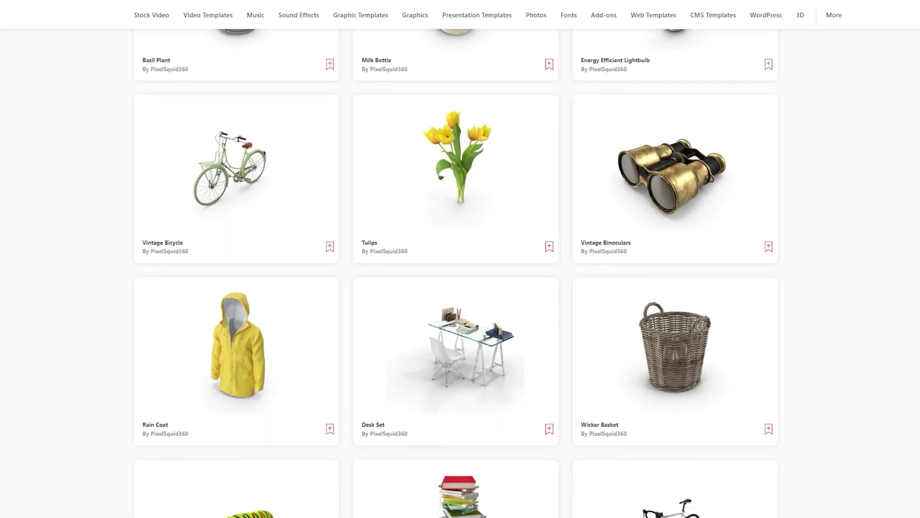
scroll(455, 273, down, 2)
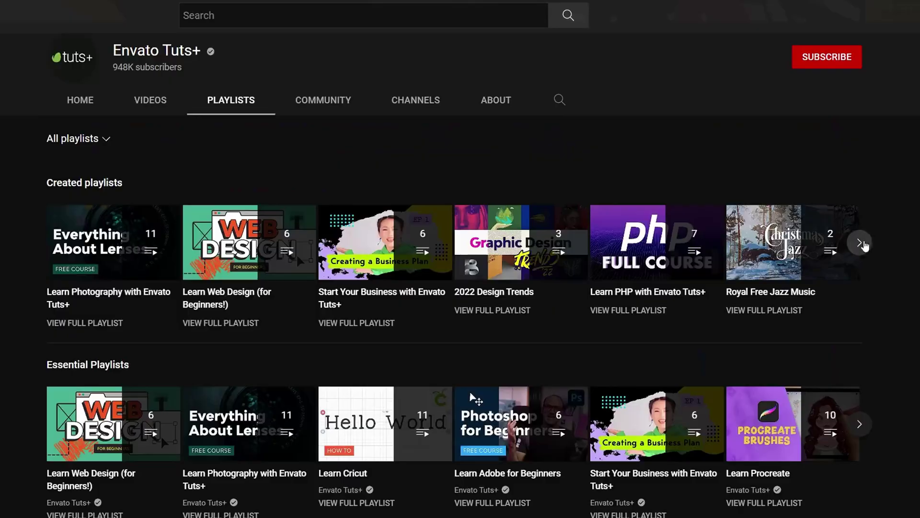
Step: Advance the Envato Tuts+ created-playlists carousel to reveal more playlists
click(861, 243)
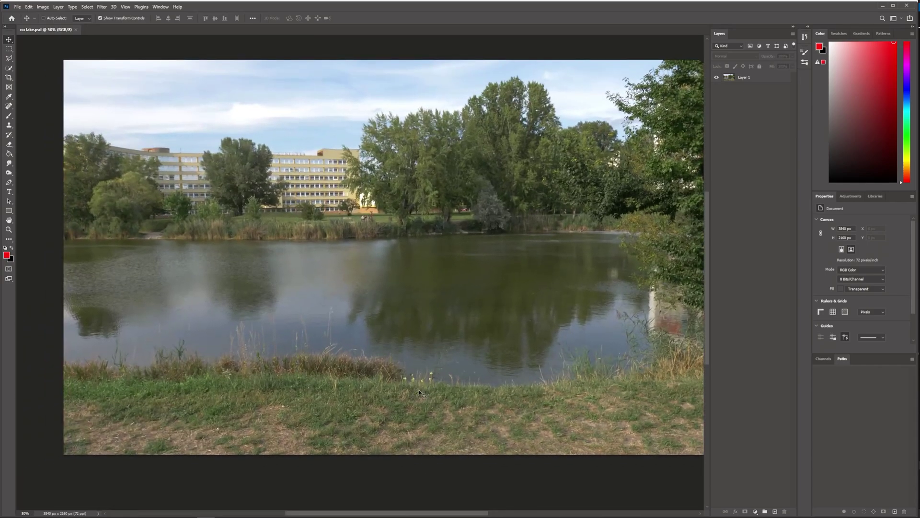
Step: Brush the full lake into the Select and Mask selection and mask it out of Layer 1 copy
key(ctrl+minus)
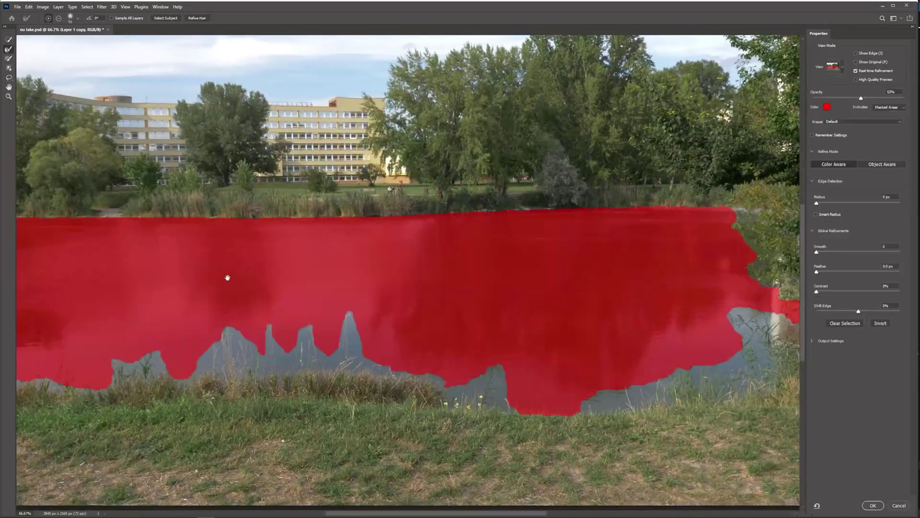
mouse_move(312, 383)
mouse_down()
mouse_move(383, 389)
mouse_move(599, 365)
mouse_up()
drag(336, 431, 461, 425)
drag(461, 426, 604, 357)
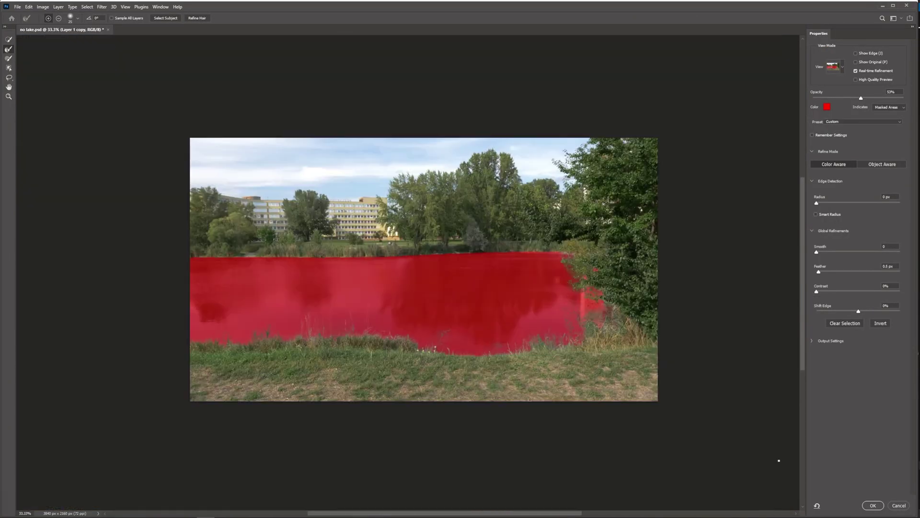
click(873, 505)
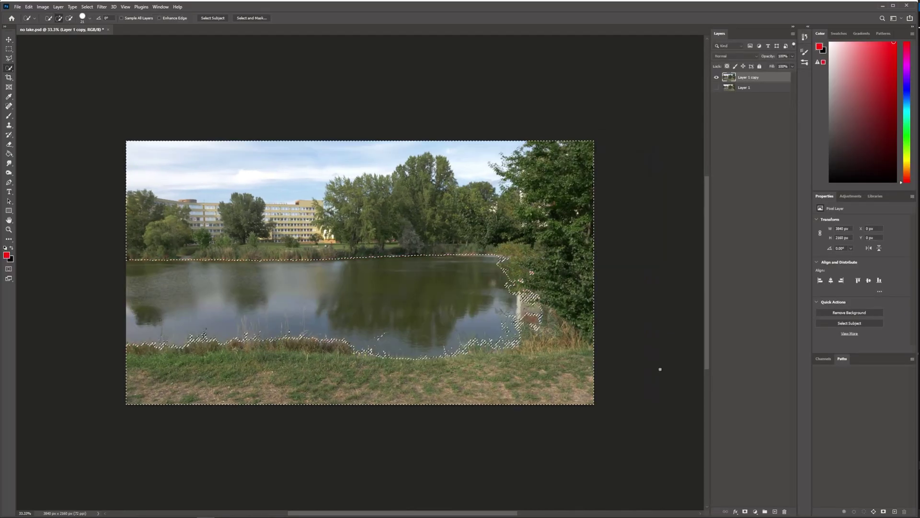
alt+click(746, 511)
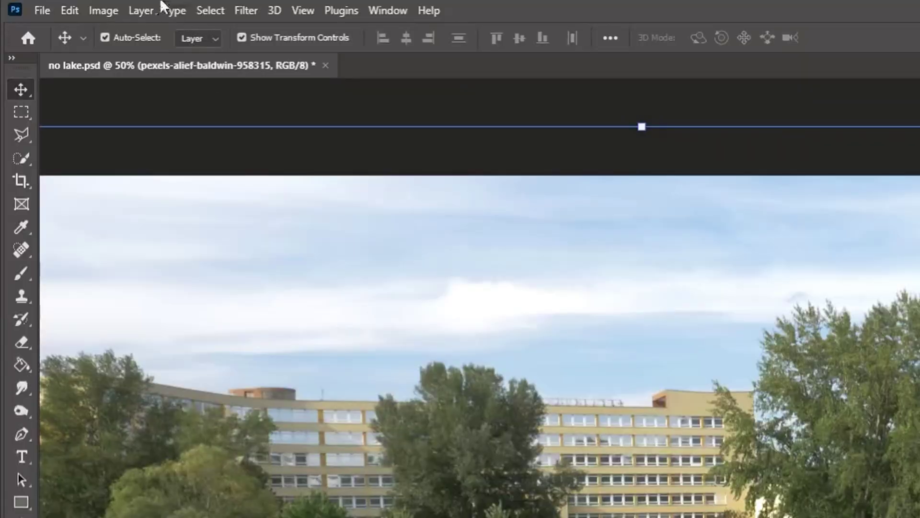
Step: Puppet Warp the lakebed photo to follow the shoreline, then bring up the PNG export settings
click(62, 14)
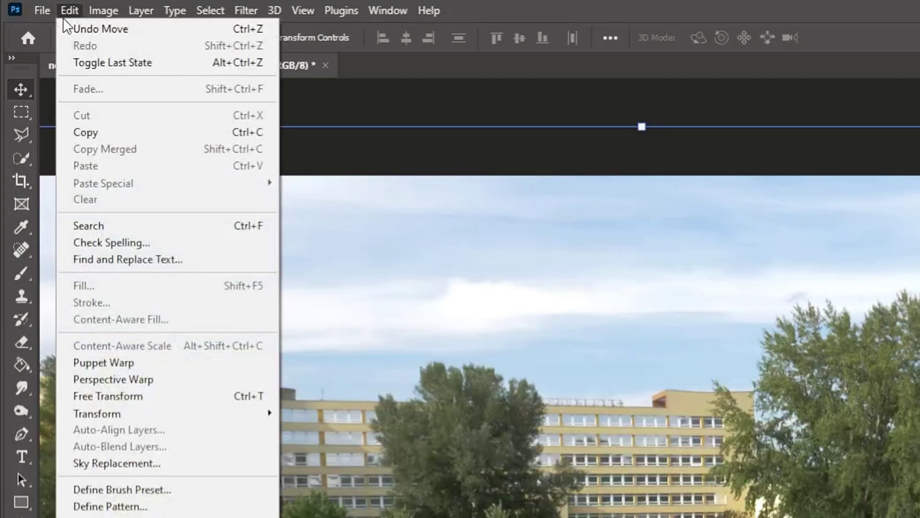
click(164, 363)
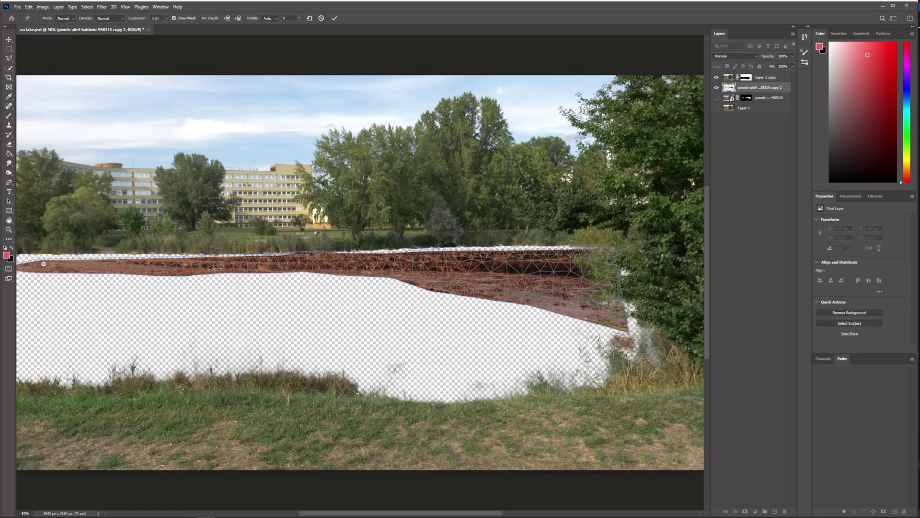
drag(197, 262, 209, 264)
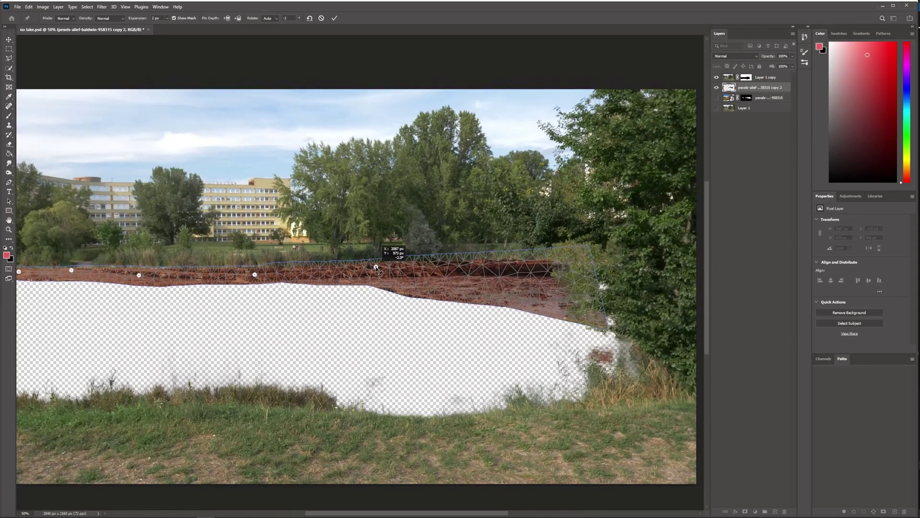
drag(526, 269, 528, 268)
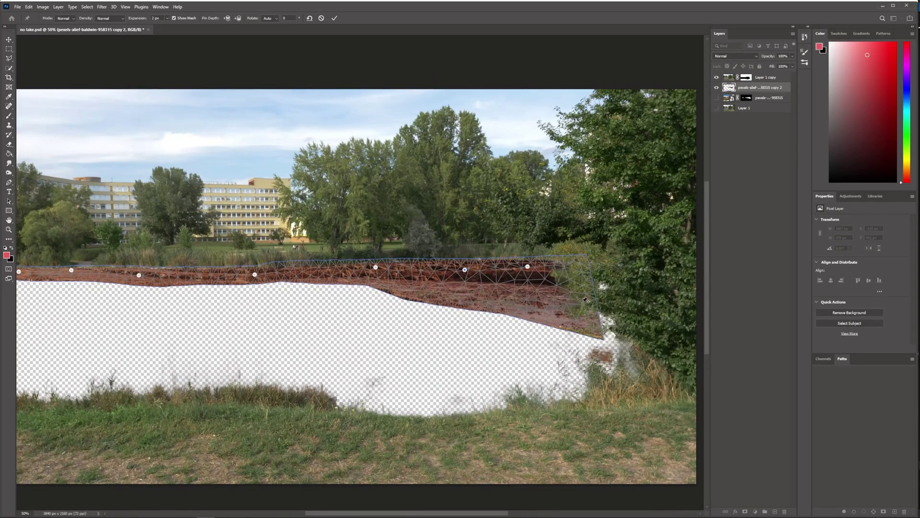
drag(582, 303, 609, 283)
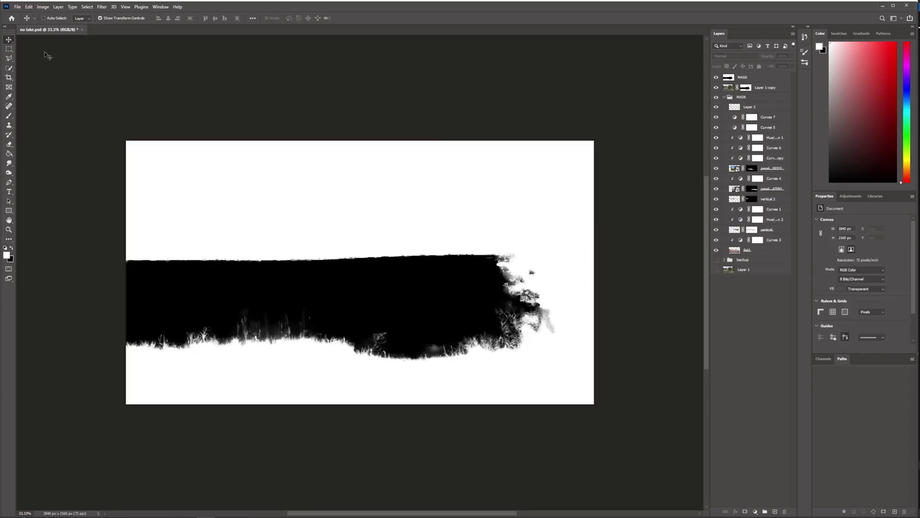
key(alt+shift+ctrl+w)
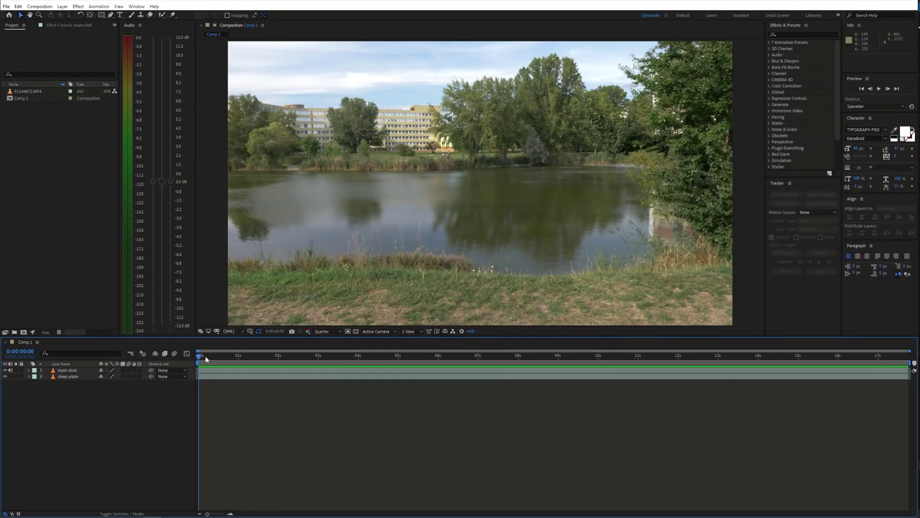
Step: Review the footage, hide main shot, and add no lake.png and lake mask.png to the timeline
drag(205, 356, 409, 363)
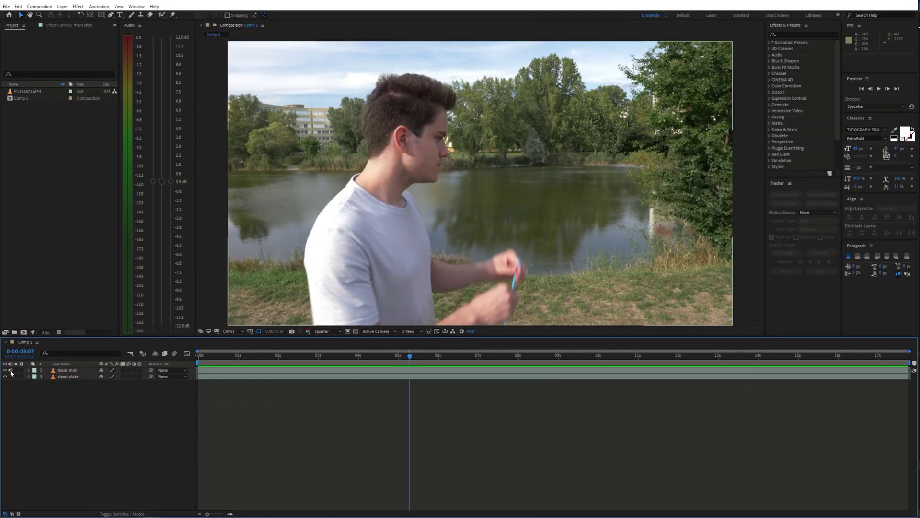
click(6, 370)
drag(32, 105, 62, 235)
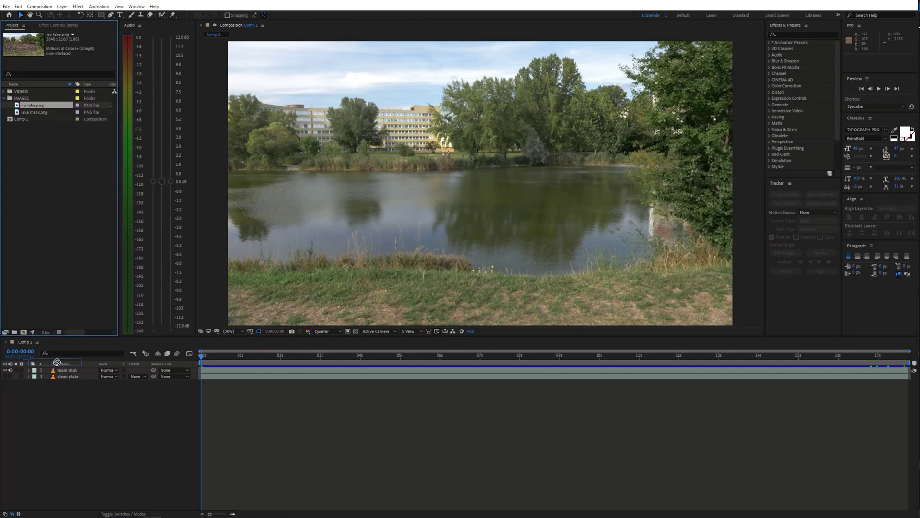
drag(62, 372, 62, 372)
drag(34, 112, 75, 373)
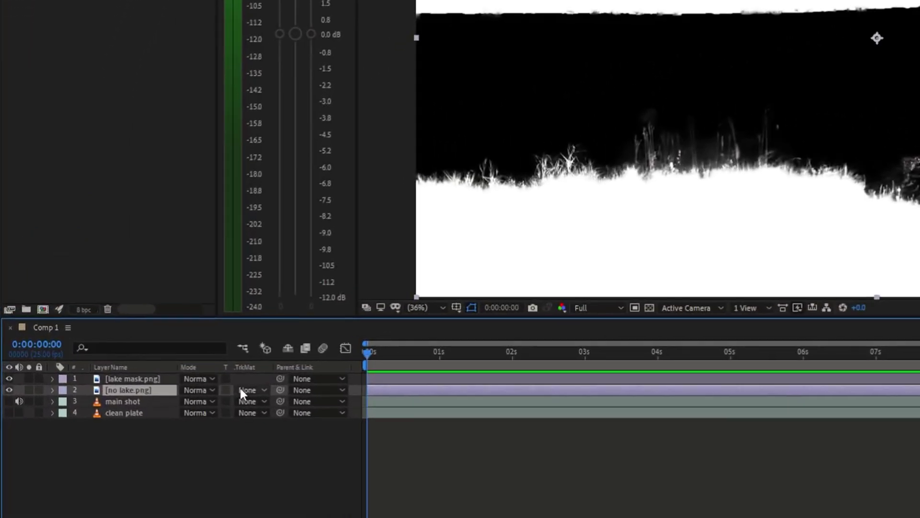
Step: Set no lake.png's Track Matte to Luma Inverted, show main shot, and preview the composite
click(137, 376)
click(276, 469)
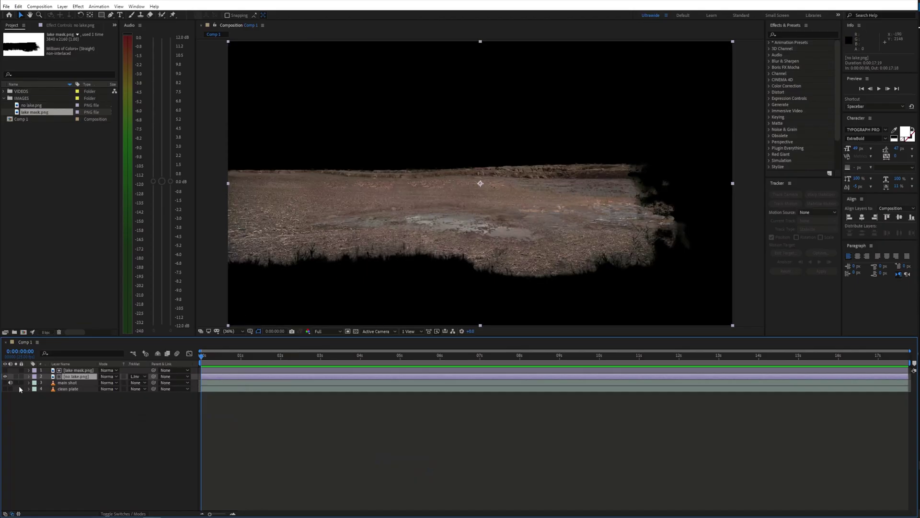
click(5, 382)
key(space)
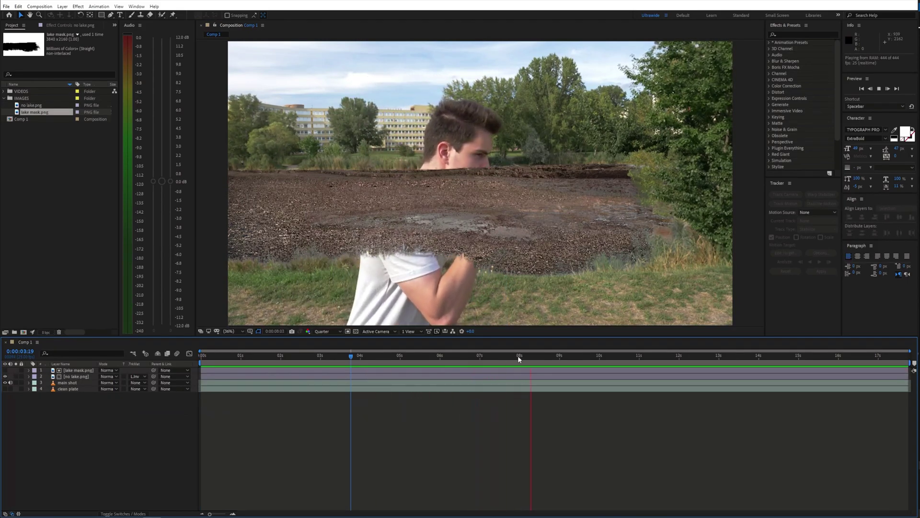
Step: Duplicate the main shot layer, move the copy to the top, and rename it roto
click(77, 383)
key(ctrl+d)
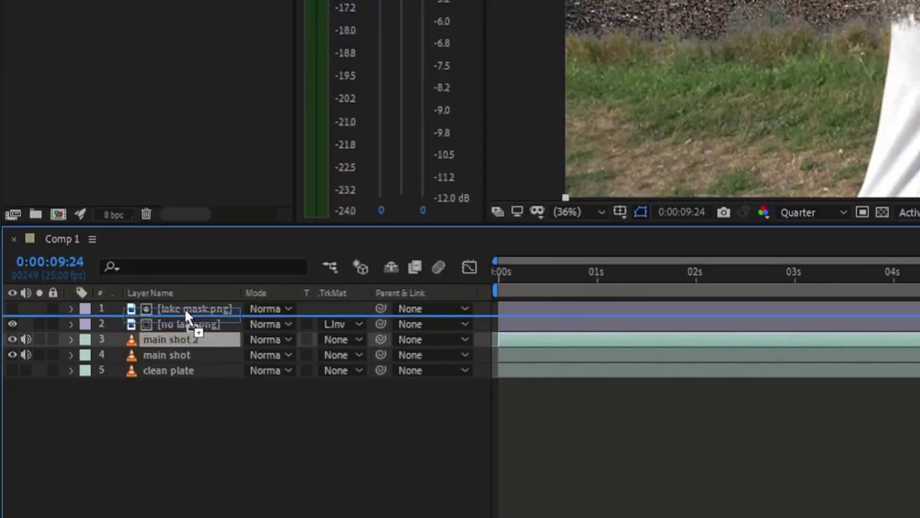
drag(186, 308, 185, 304)
key(Return)
text(roto)
key(Return)
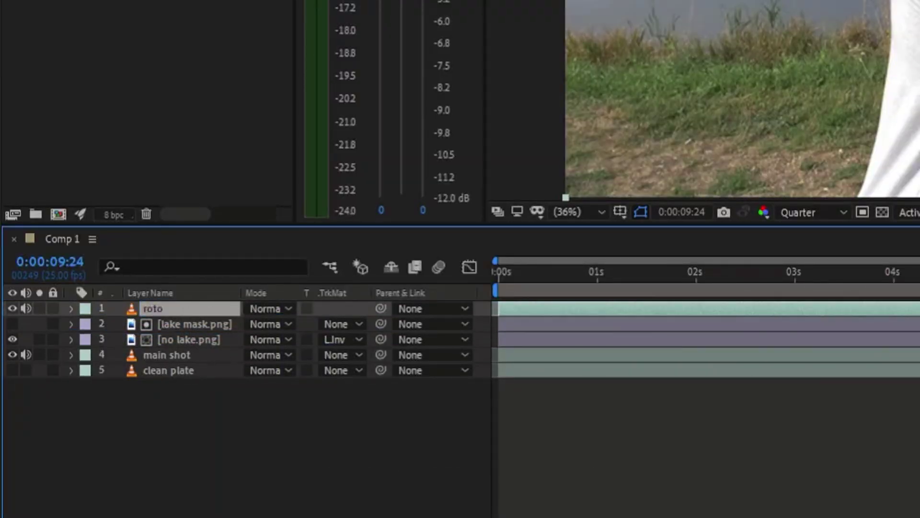
Step: At 0:00:06:24 duplicate roto, Roto Brush the man on roto 2, and freeze the matte
click(919, 290)
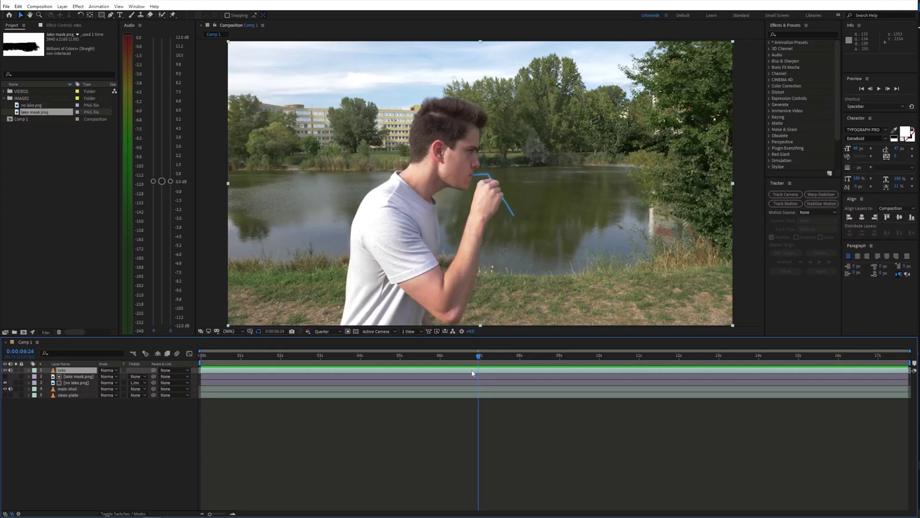
key(ctrl+d)
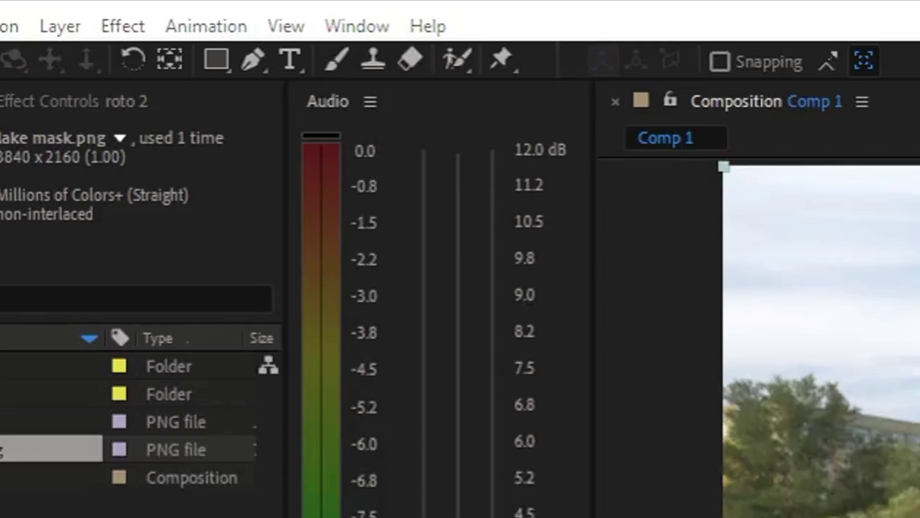
drag(489, 371, 532, 89)
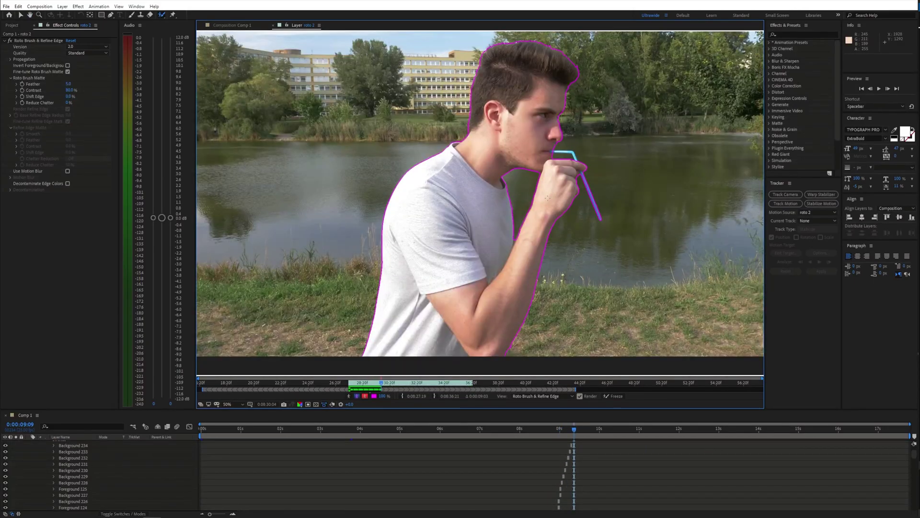
click(608, 396)
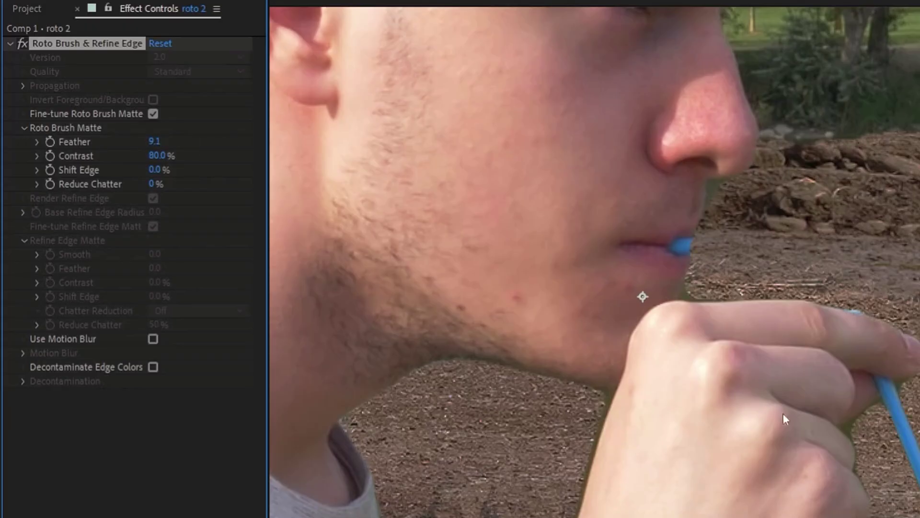
drag(783, 413, 645, 96)
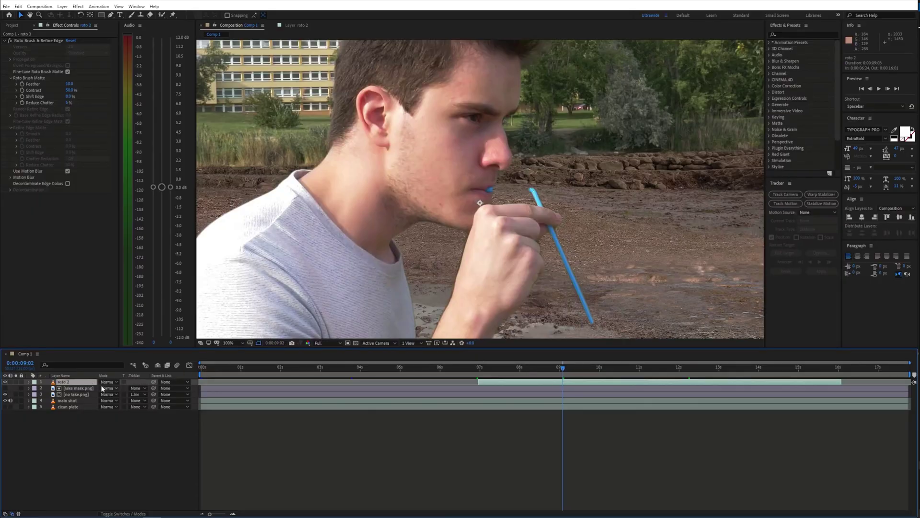
Step: Delete the roto effect from the top copy and rename that layer straw
click(29, 41)
key(Delete)
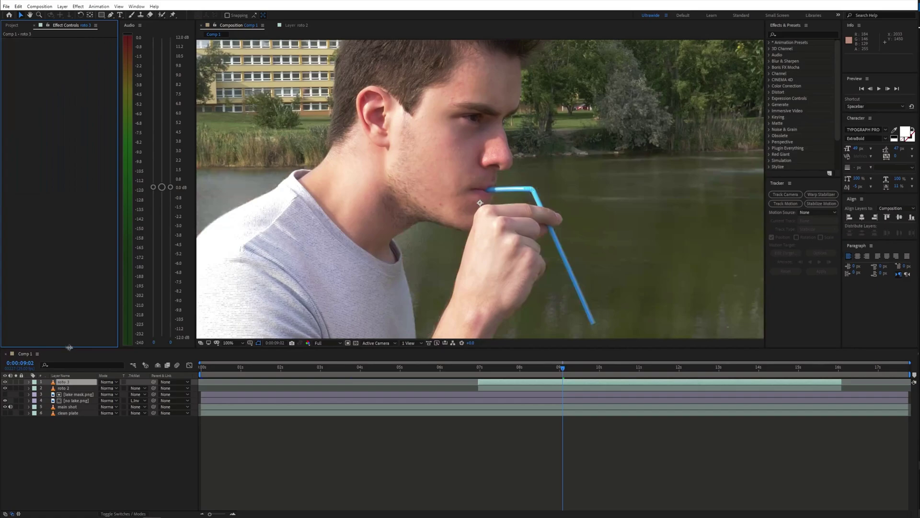
text(straw)
key(Return)
Step: Key the straw's blue with Keylight, raising Clip Black, and view the Intermediate Result at 100%
key(ctrl+space)
text(key)
key(Return)
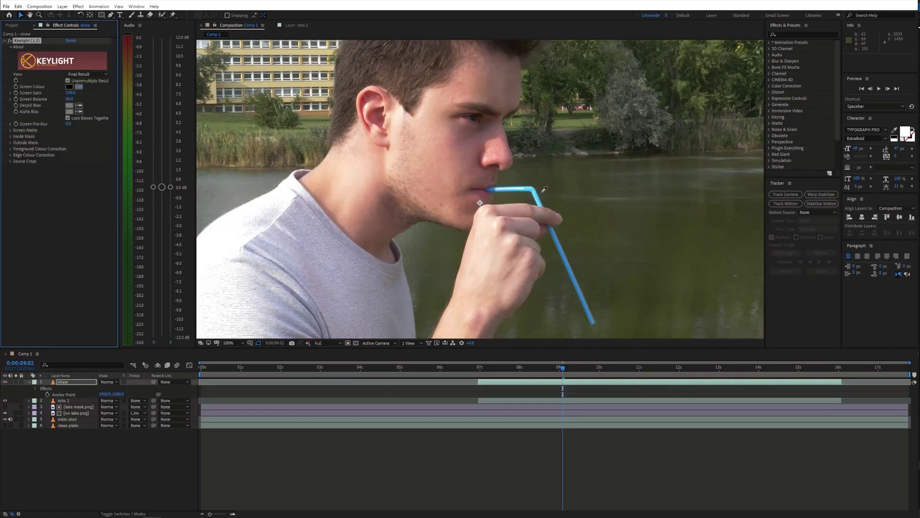
click(537, 203)
click(87, 74)
click(81, 114)
click(11, 130)
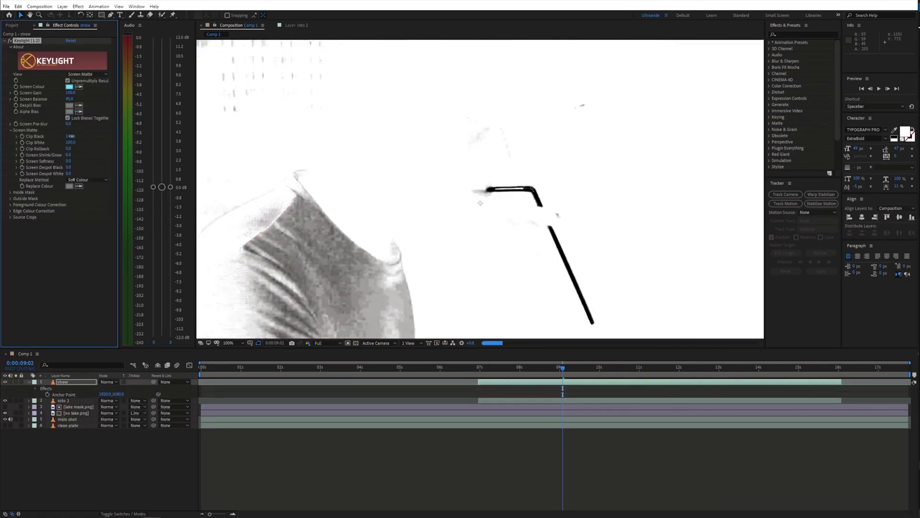
drag(69, 142, 62, 143)
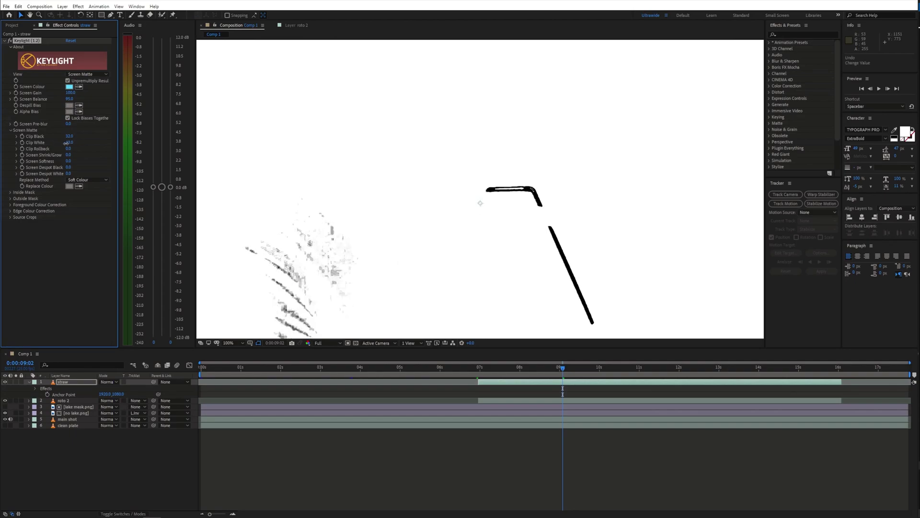
click(86, 74)
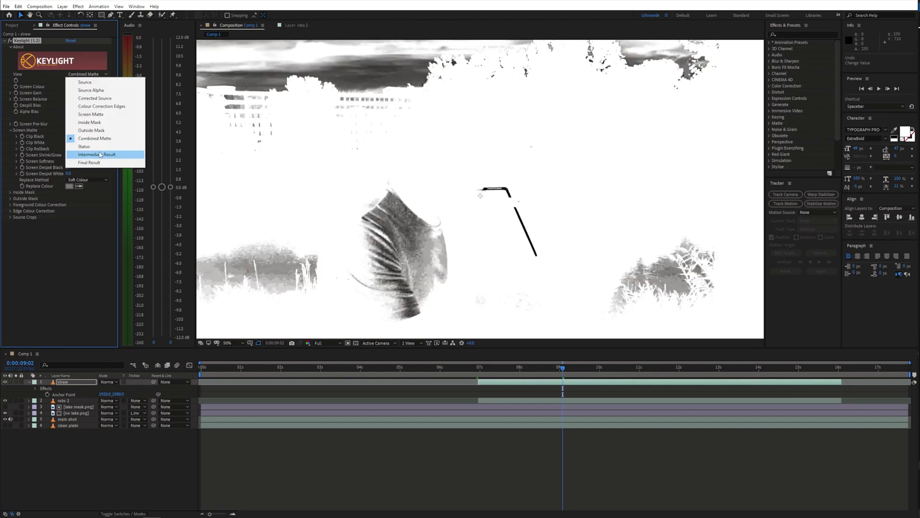
click(100, 154)
key(slash)
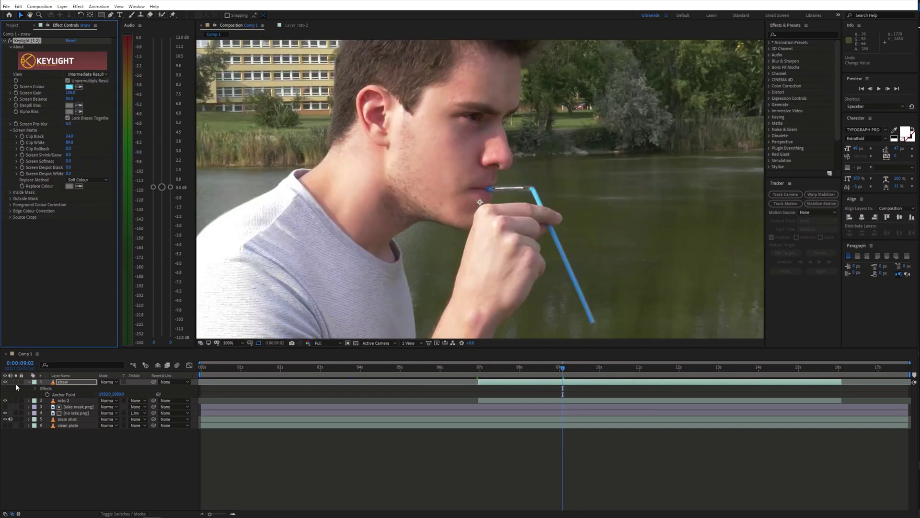
Step: Apply Invert to the straw layer with Channel set to Alpha, toggling it to compare
key(ctrl+space)
text(invert)
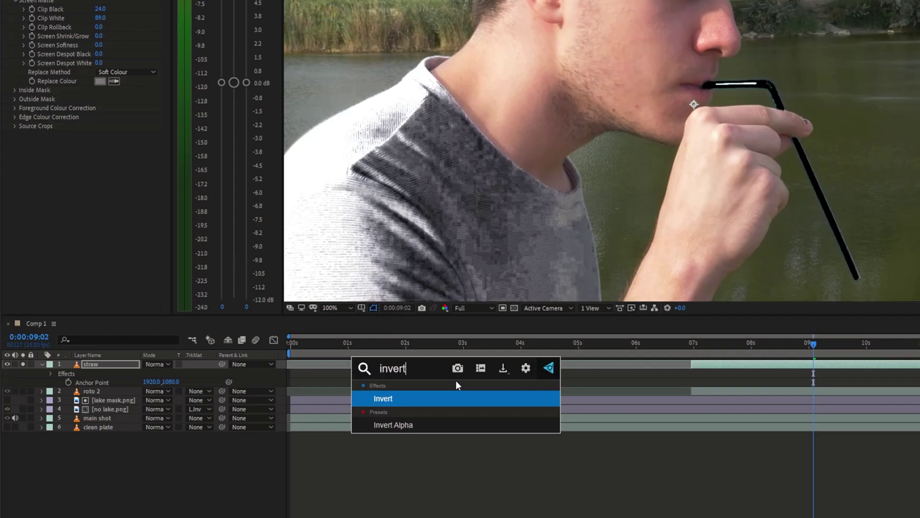
key(Return)
click(127, 143)
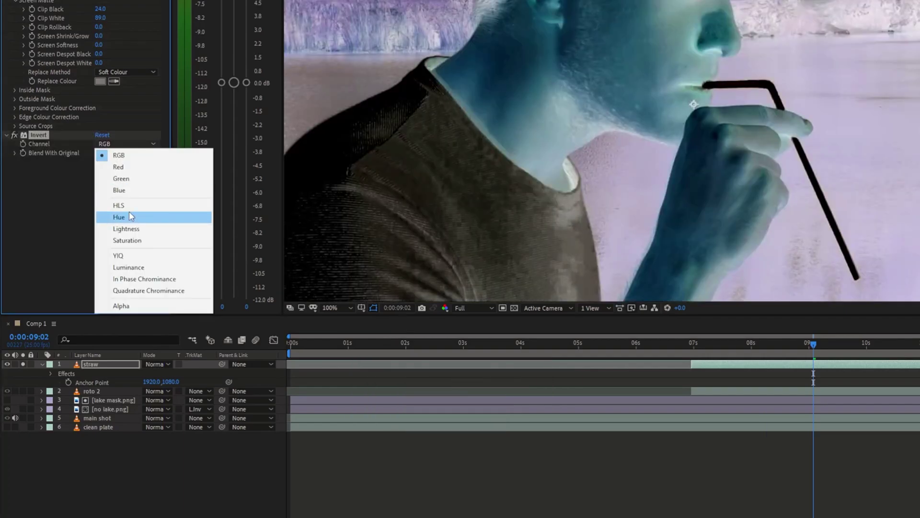
click(139, 308)
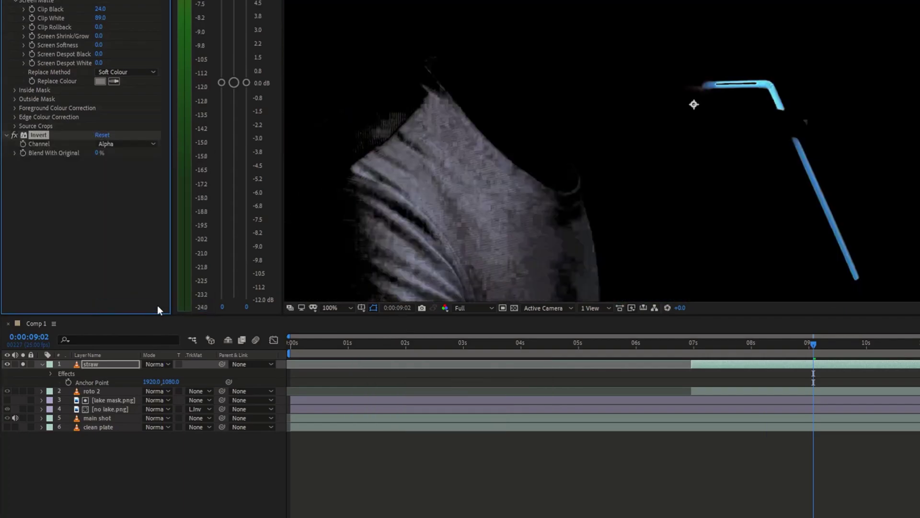
click(14, 135)
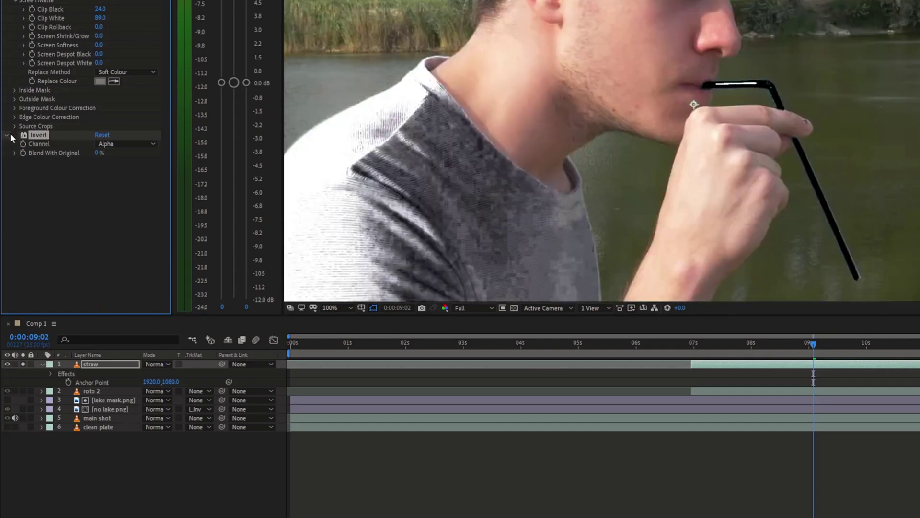
click(13, 136)
scroll(479, 216, down, 2)
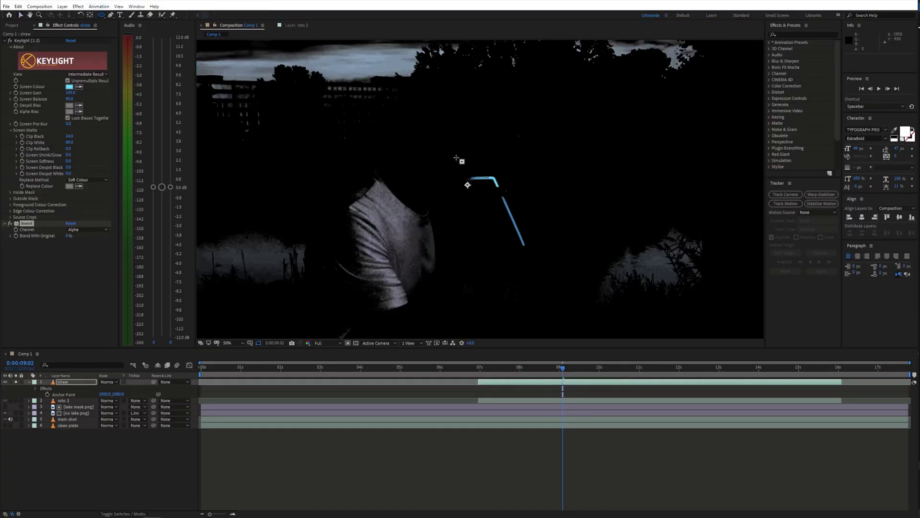
Step: Draw an elliptical mask around the straw and free-transform it into place over the mouth
drag(447, 154, 579, 287)
double_click(553, 258)
drag(553, 259, 545, 250)
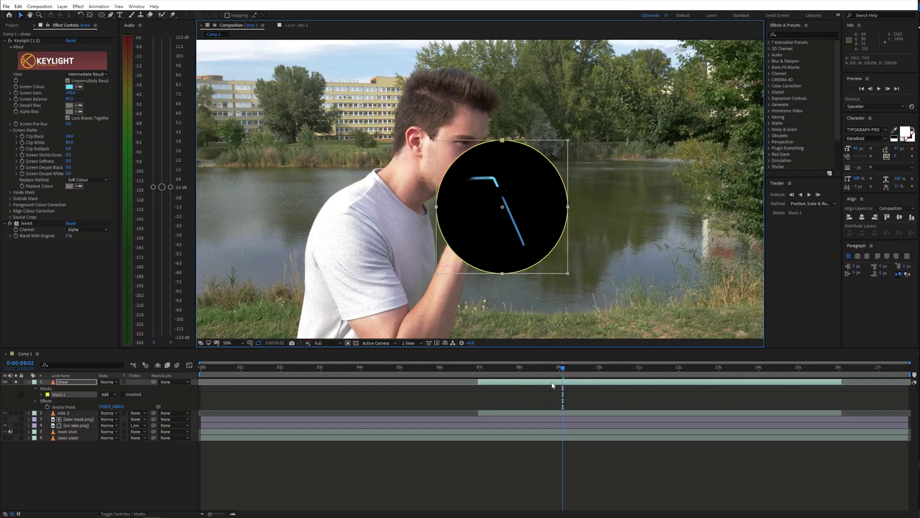
drag(549, 365, 517, 364)
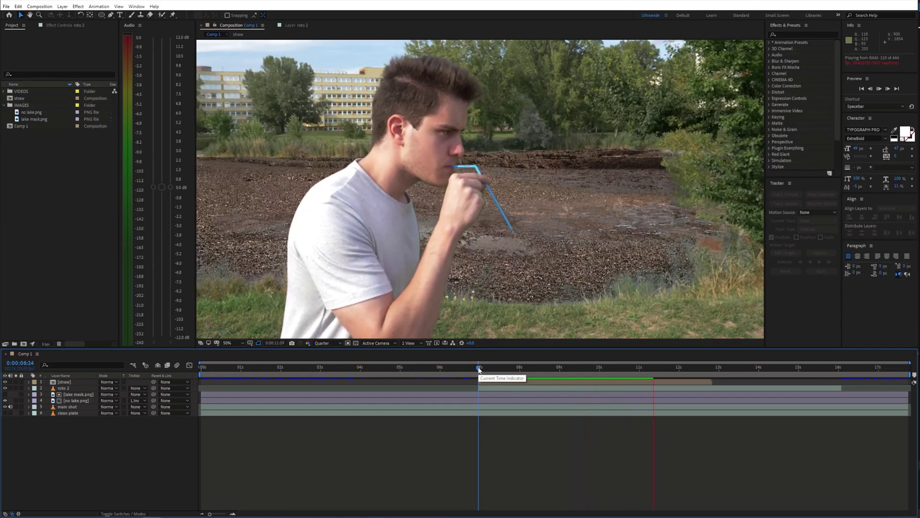
Step: Move the clean plate above the lake layers, keyframe its Opacity, and pen-mask the lake
click(72, 413)
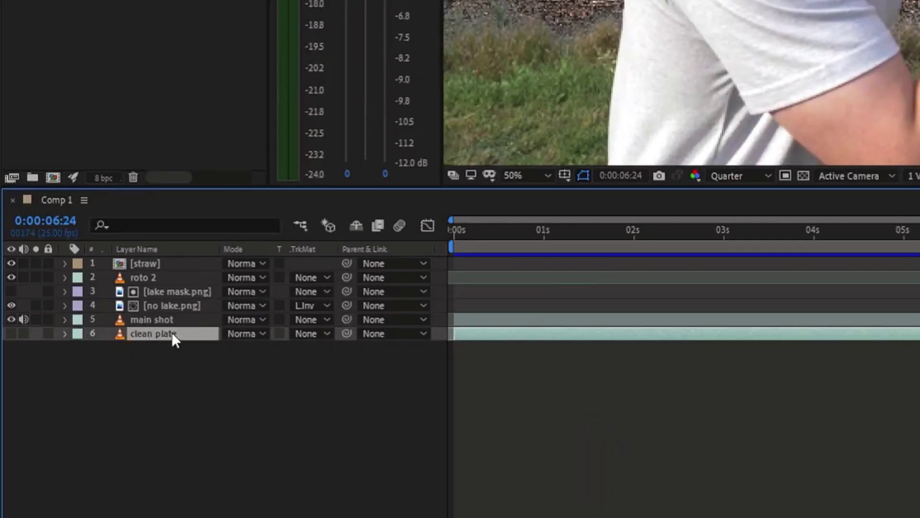
drag(171, 331, 167, 285)
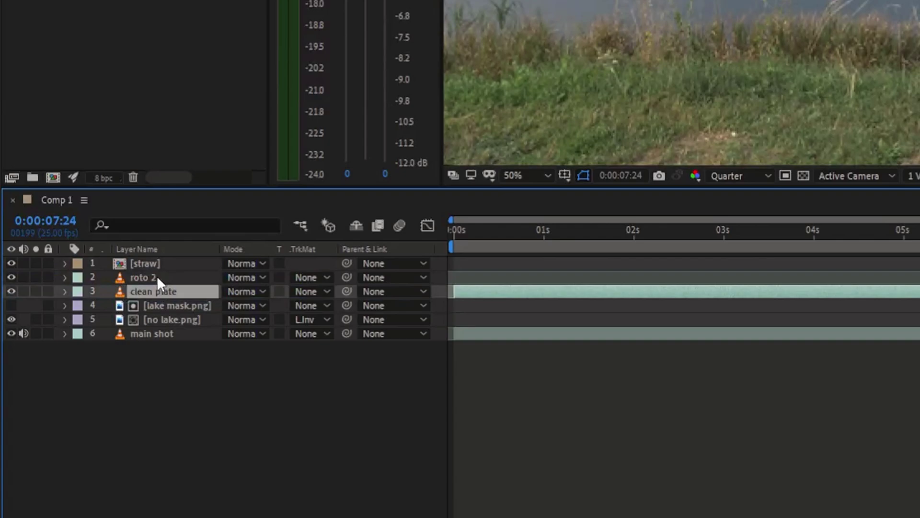
key(alt+shift+t)
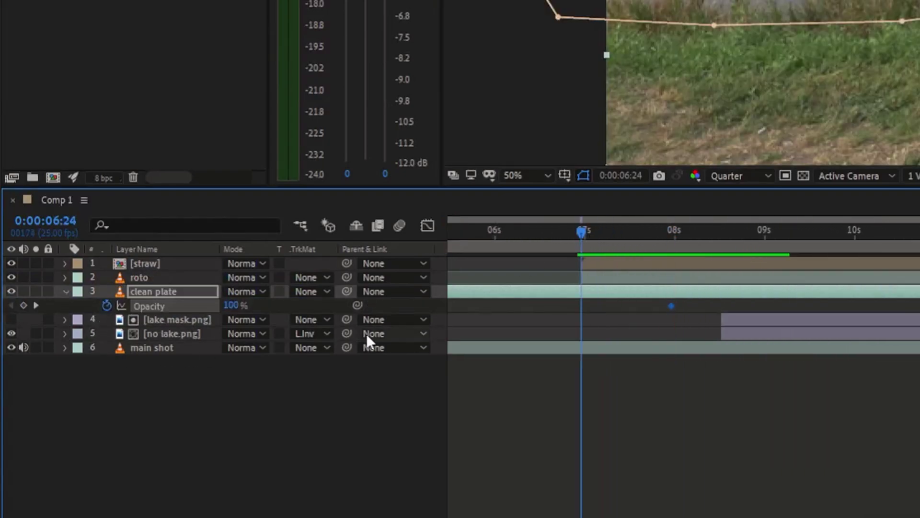
key(Page_Down)
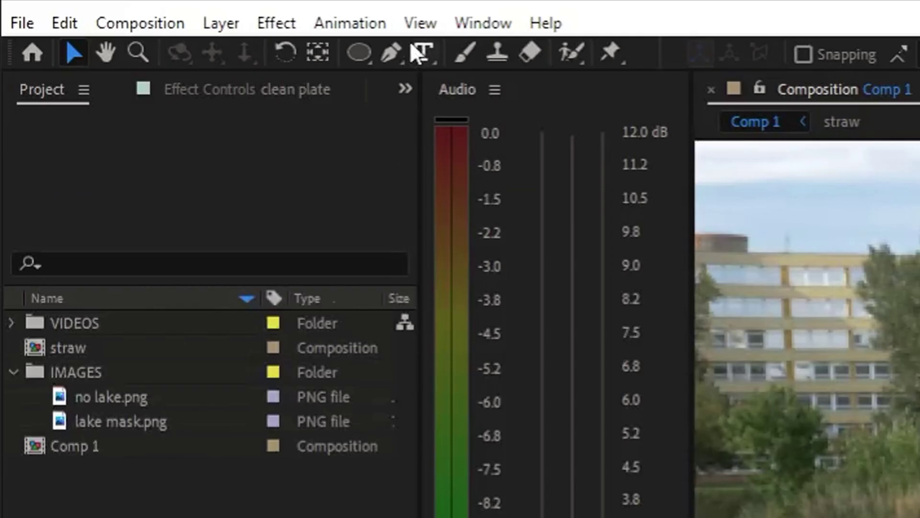
click(386, 53)
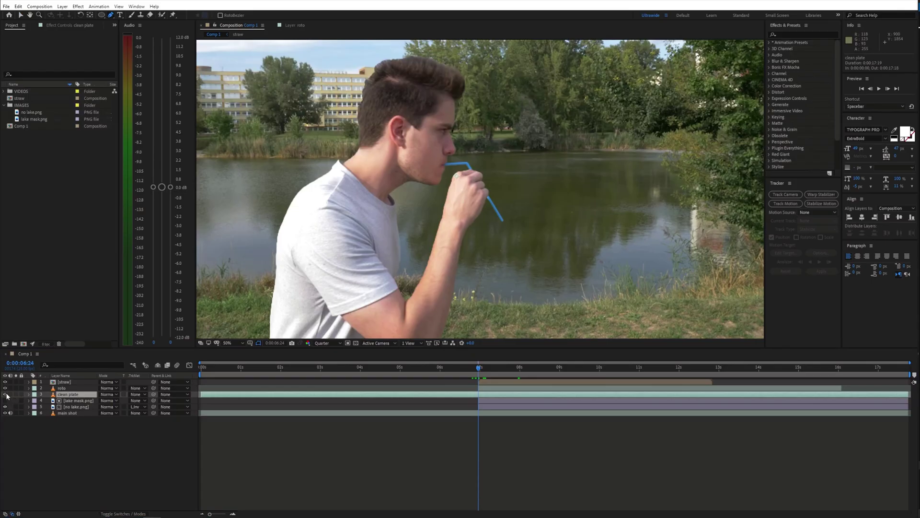
click(5, 394)
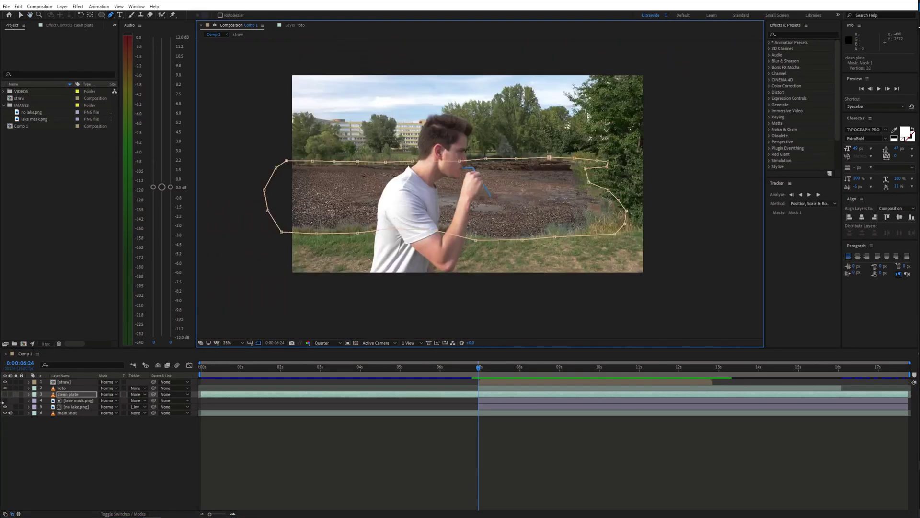
click(6, 394)
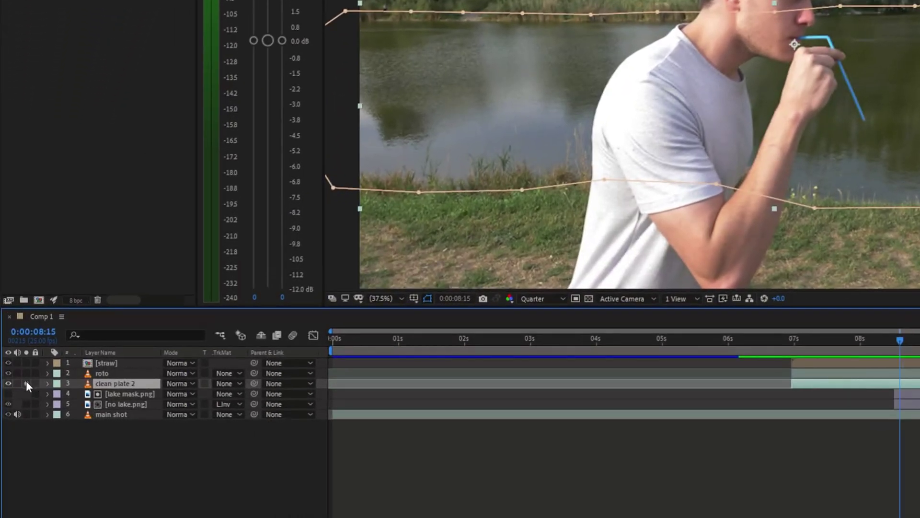
Step: Solo clean plate 2, shrink its lake mask, and add Roughen Edges with Scale 1000 and wider Border
click(26, 384)
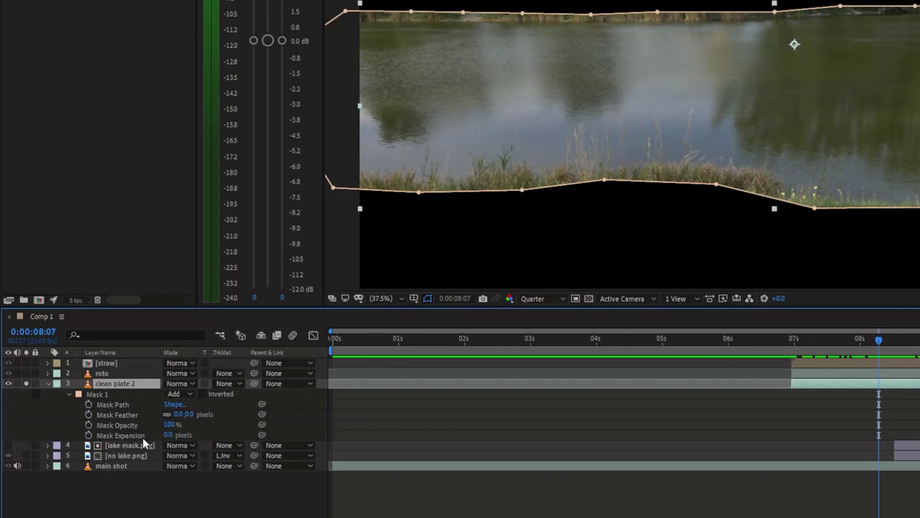
drag(168, 434, 165, 466)
text(ro)
text(ughe)
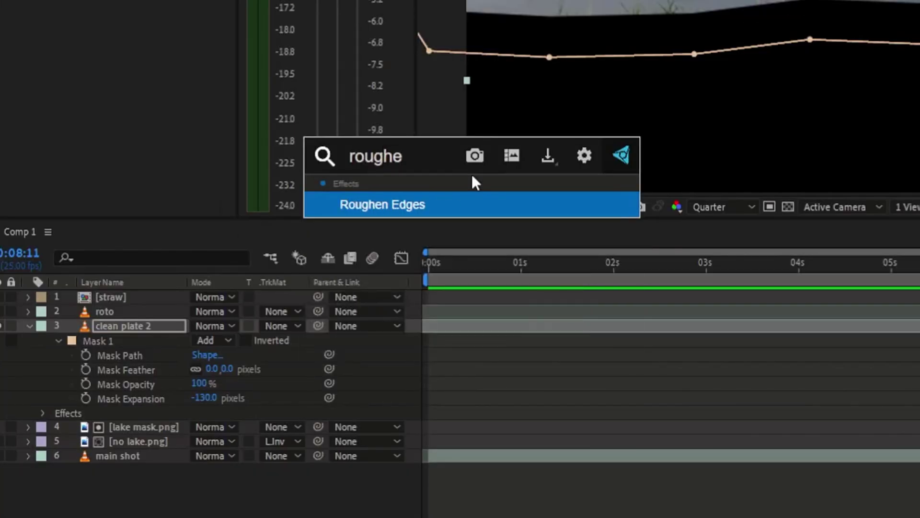
key(Return)
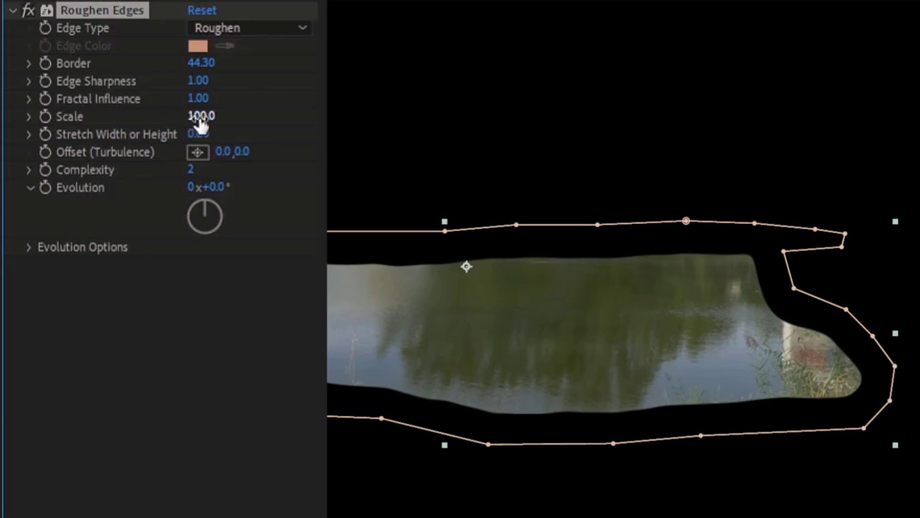
drag(203, 123, 269, 124)
drag(353, 222, 374, 222)
drag(202, 62, 756, 203)
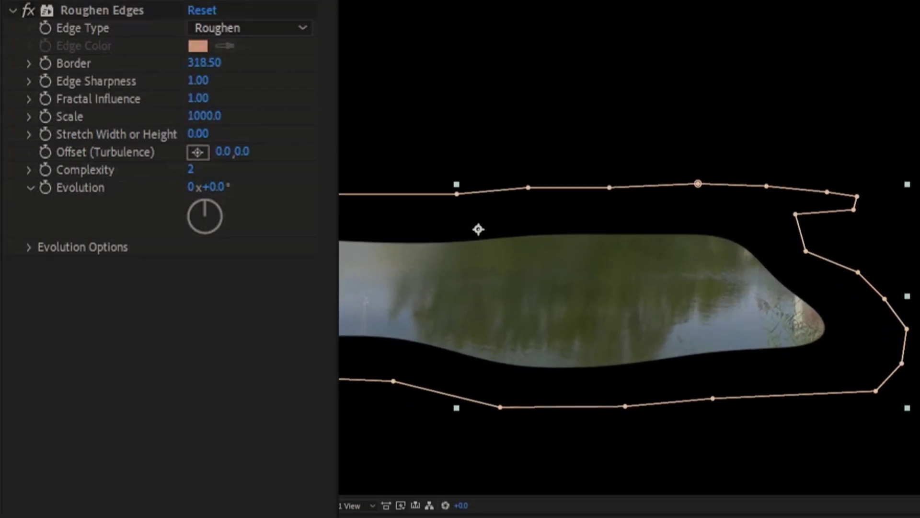
Step: Keyframe the Roughen Edges Border, setting it to 0 around the 8-second mark
click(50, 64)
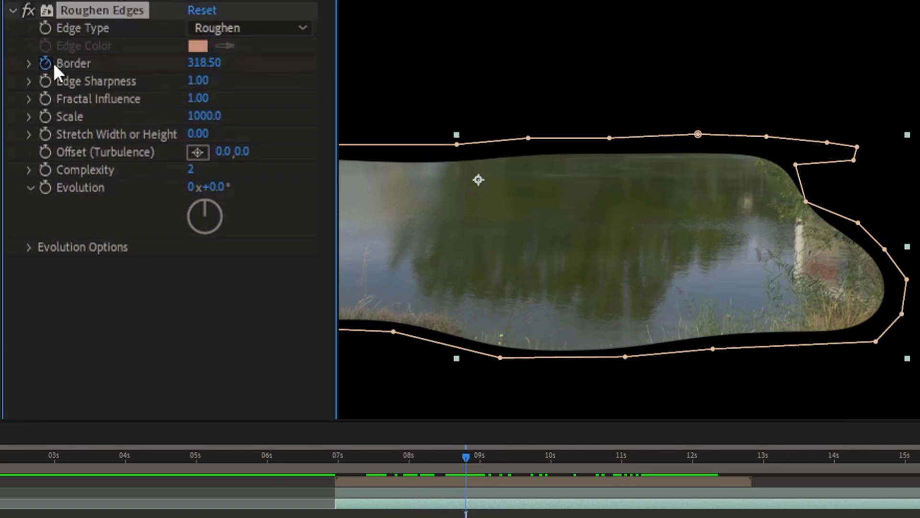
drag(483, 469, 464, 467)
click(204, 63)
text(0)
key(Return)
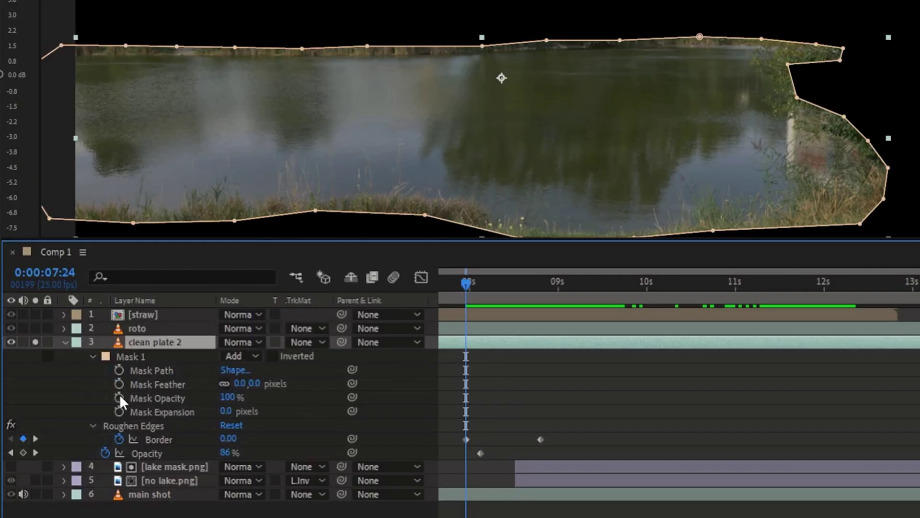
Step: Keyframe Mask Expansion shrinking the lake to nothing, ending near 12.6s, and preview it
click(120, 411)
drag(466, 285, 552, 287)
drag(221, 411, 3, 407)
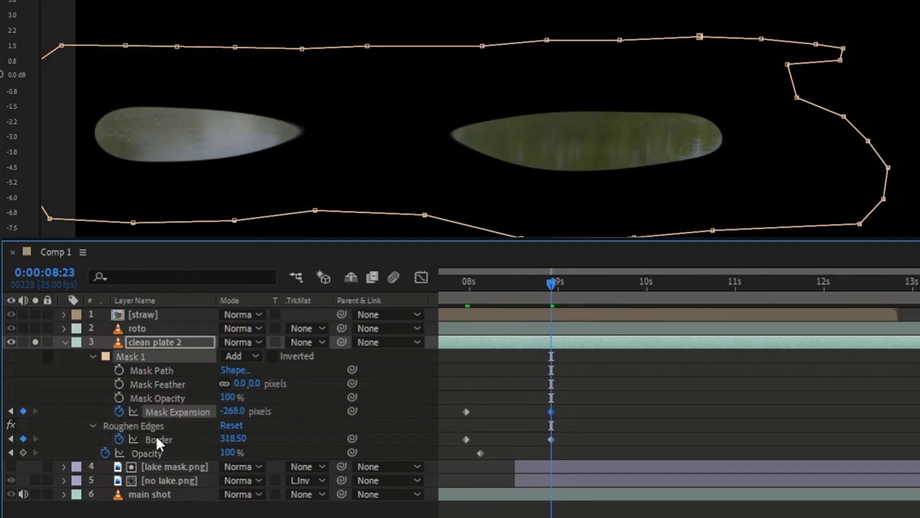
drag(233, 411, 175, 411)
drag(551, 411, 873, 412)
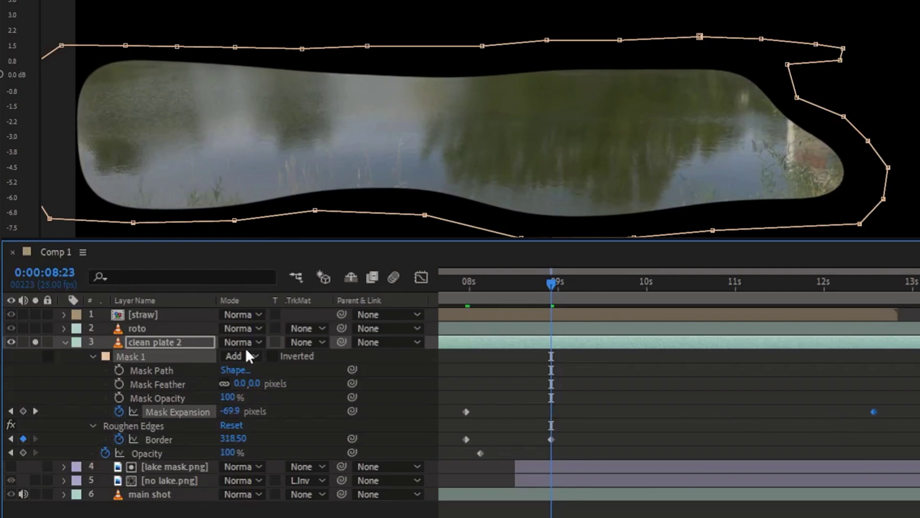
click(35, 342)
key(space)
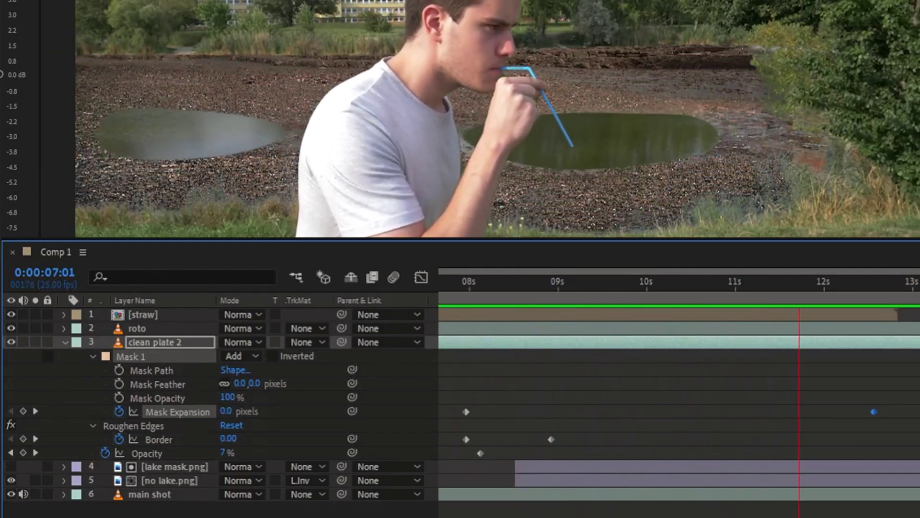
key(space)
Step: Ease out the start of the Mask Expansion shrink in the Graph Editor and preview
click(449, 411)
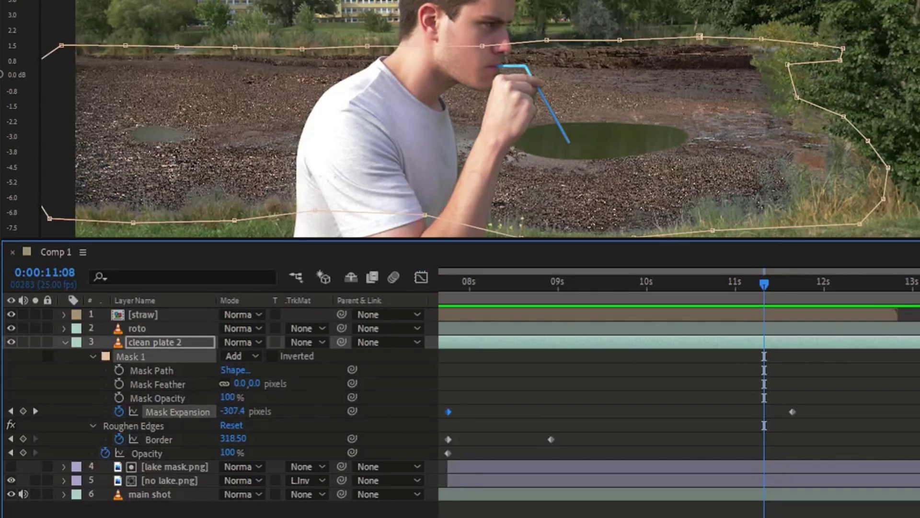
drag(829, 390, 756, 415)
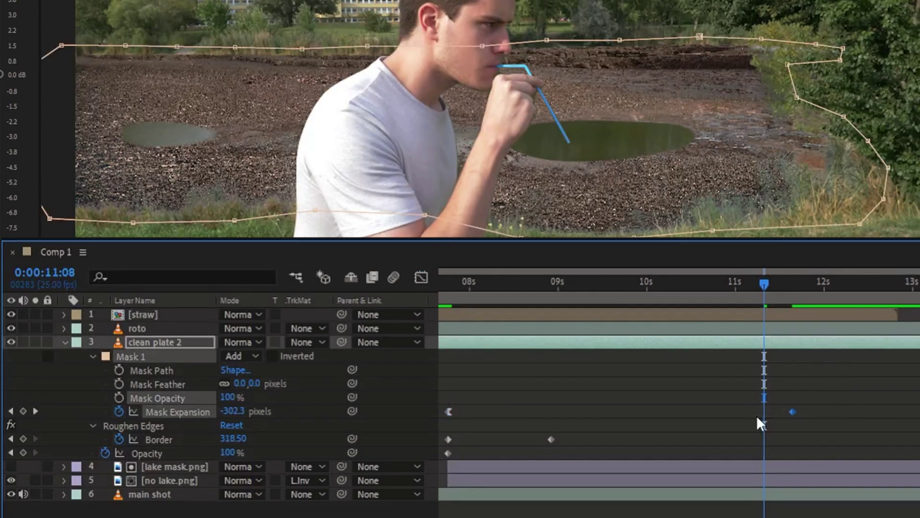
key(space)
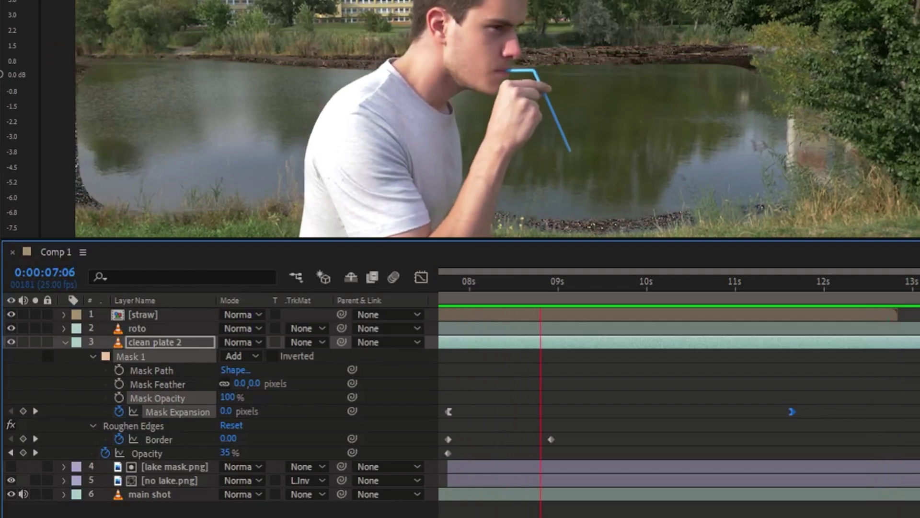
key(space)
click(421, 278)
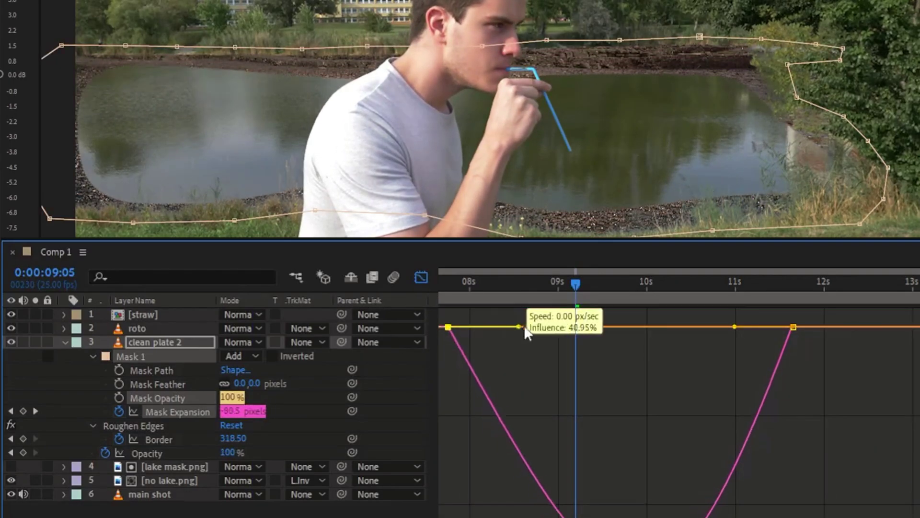
click(438, 281)
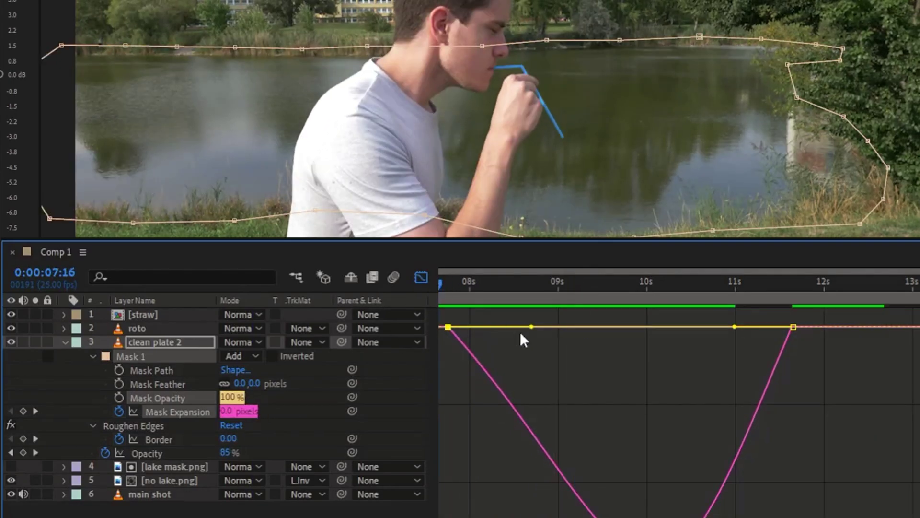
drag(531, 326, 560, 328)
key(space)
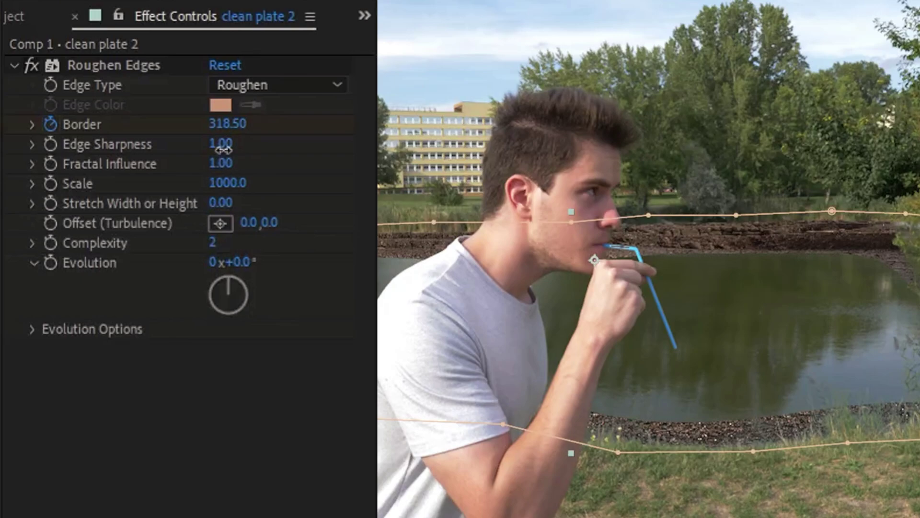
Step: Lower the Roughen Edges Edge Sharpness and play back to check the softer shoreline near 8:05
drag(222, 149, 72, 155)
key(k)
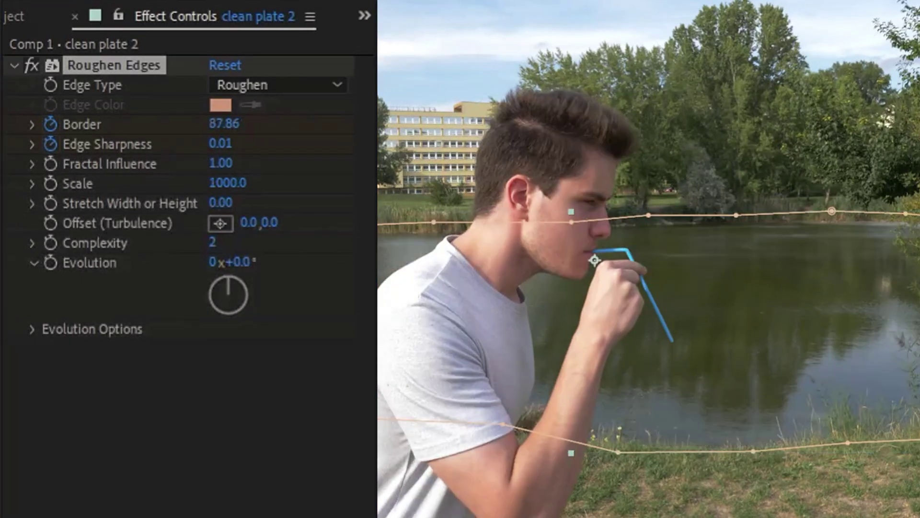
key(space)
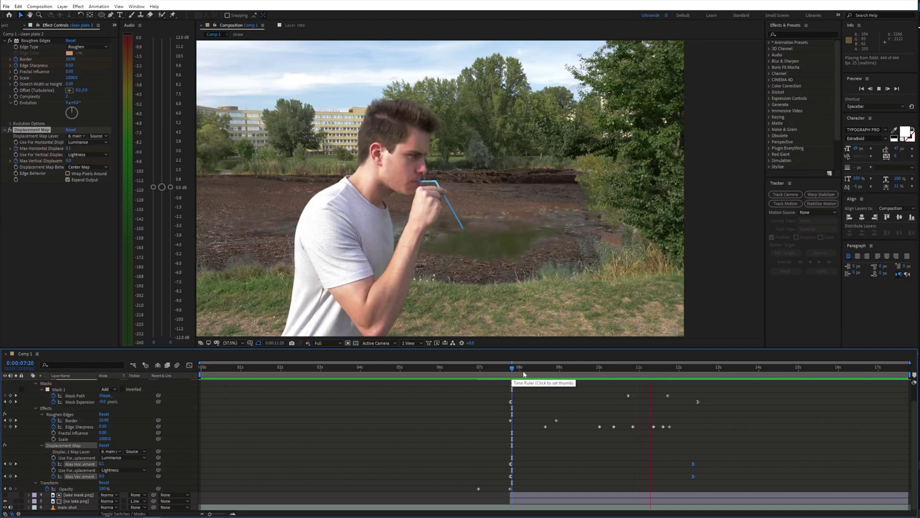
drag(512, 374, 529, 373)
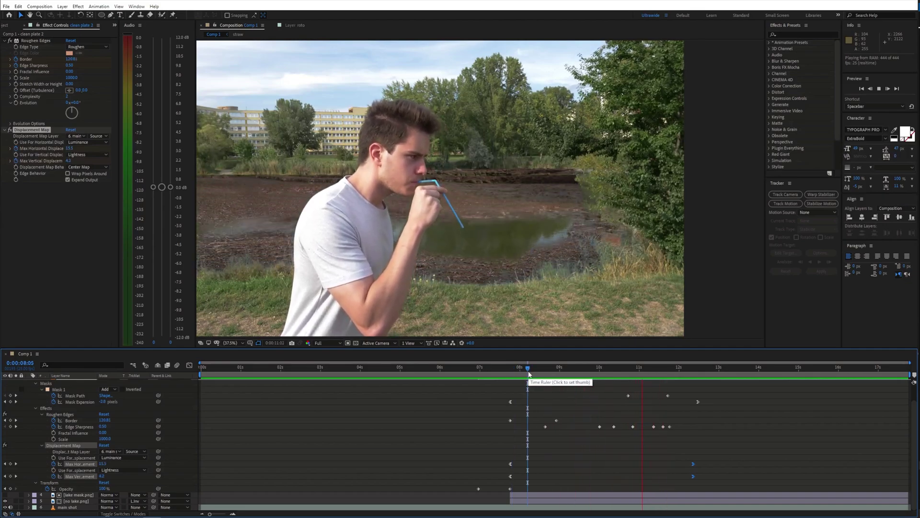
Step: Duplicate the Displacement Map effect and set a track matte on the no lake layer
key(ctrl+d)
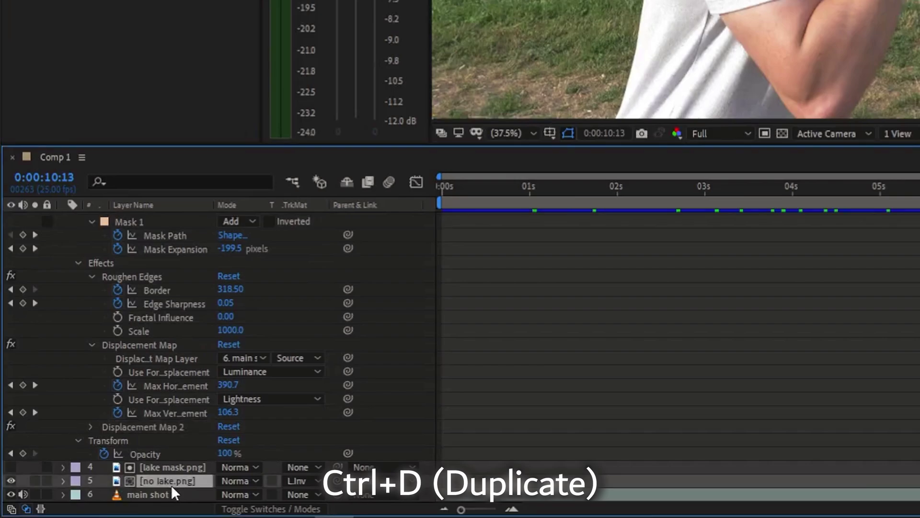
key(ctrl+d)
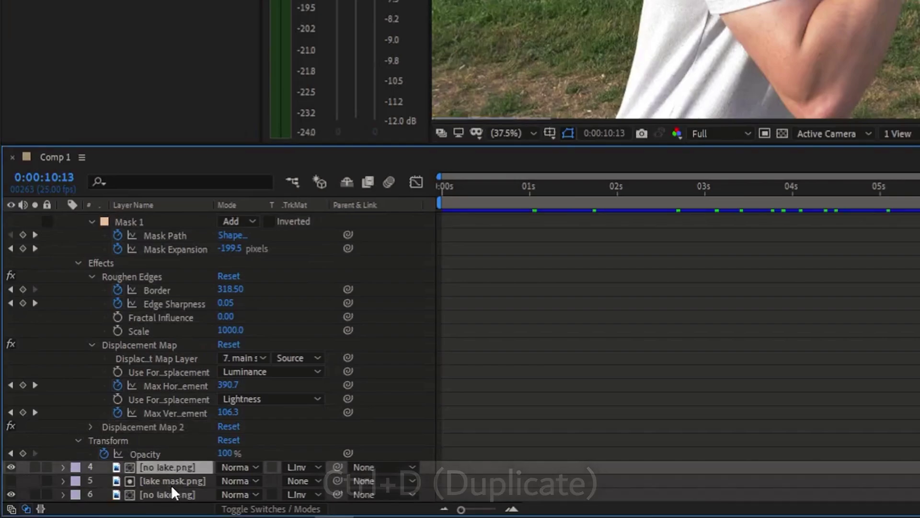
scroll(166, 473, down, 1)
click(304, 453)
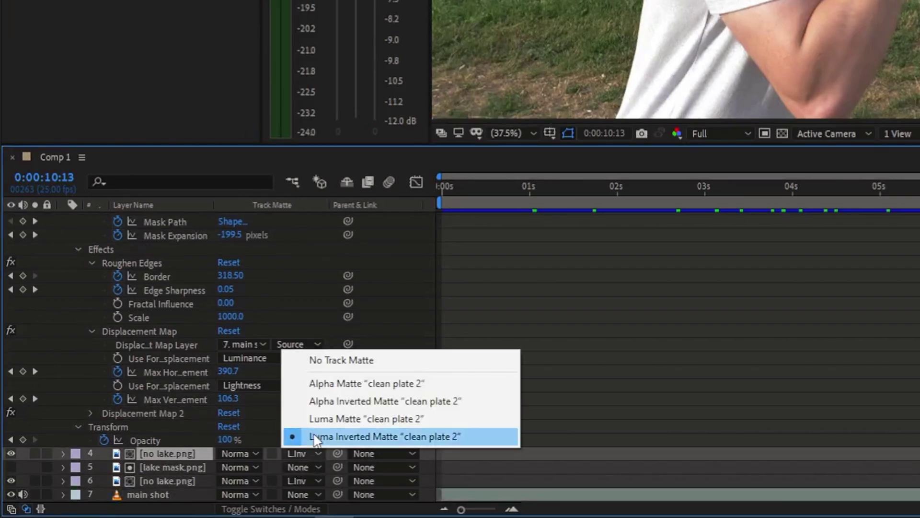
click(307, 361)
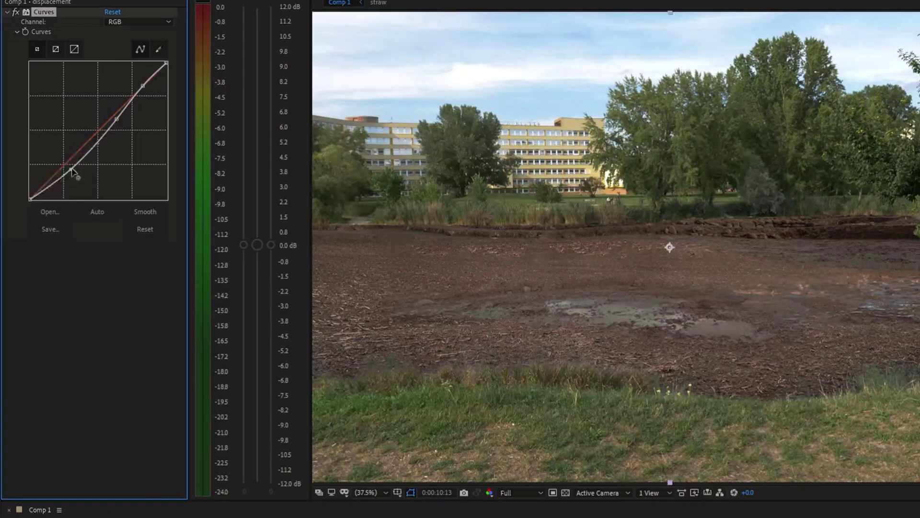
Step: Adjust the Curves to darken the shadows and brighten the highlights
drag(74, 179, 84, 173)
drag(113, 120, 105, 122)
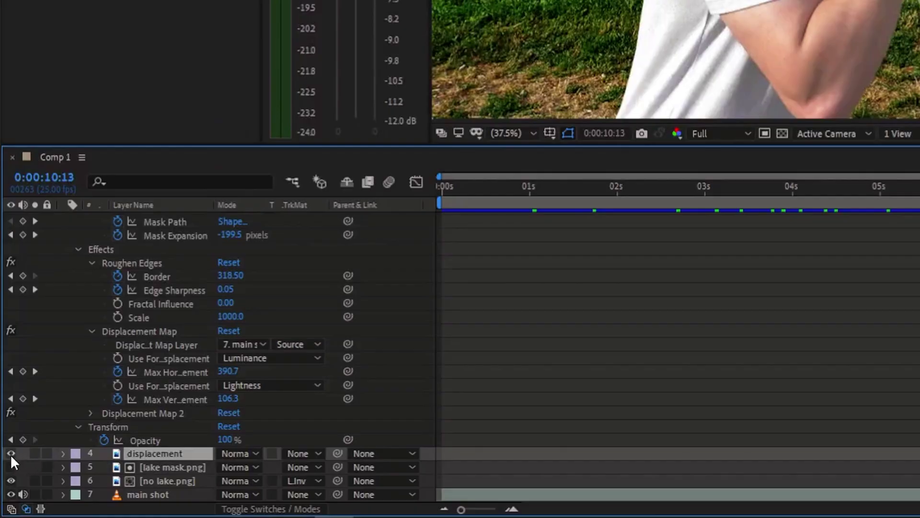
click(10, 453)
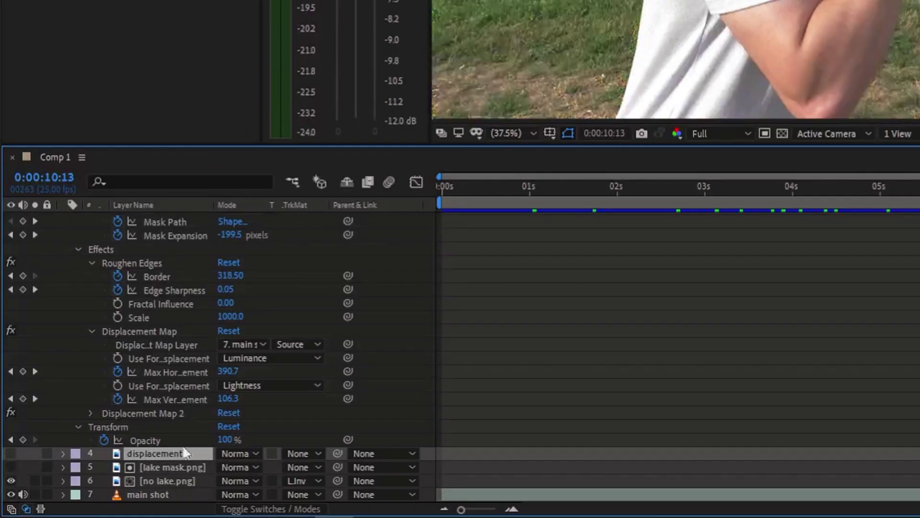
scroll(678, 357, up, 3)
Step: Apply a new Displacement Map via the 'disp' search, using 4. displacement as map layer
key(ctrl+space)
text(disp)
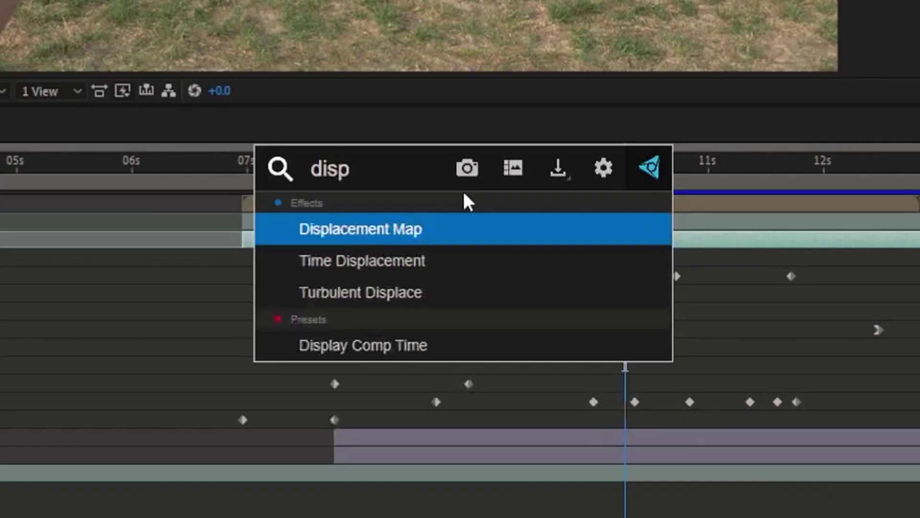
key(Return)
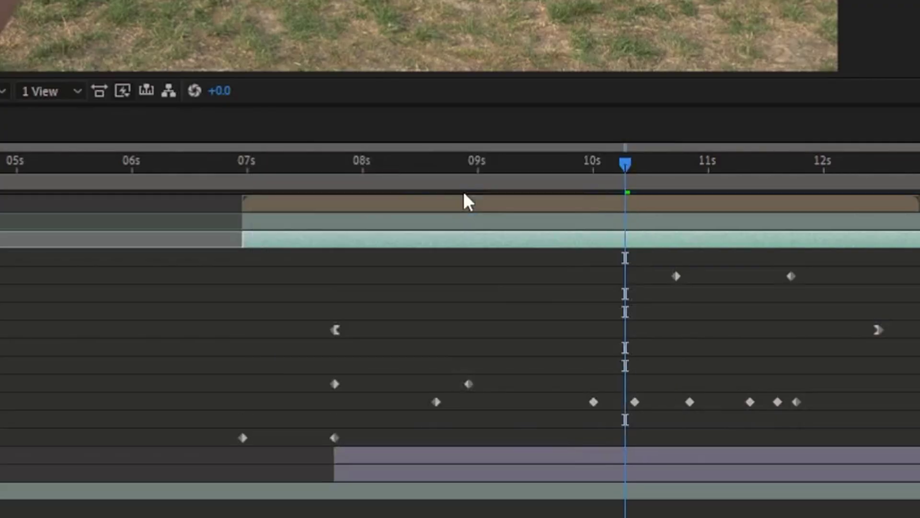
click(223, 27)
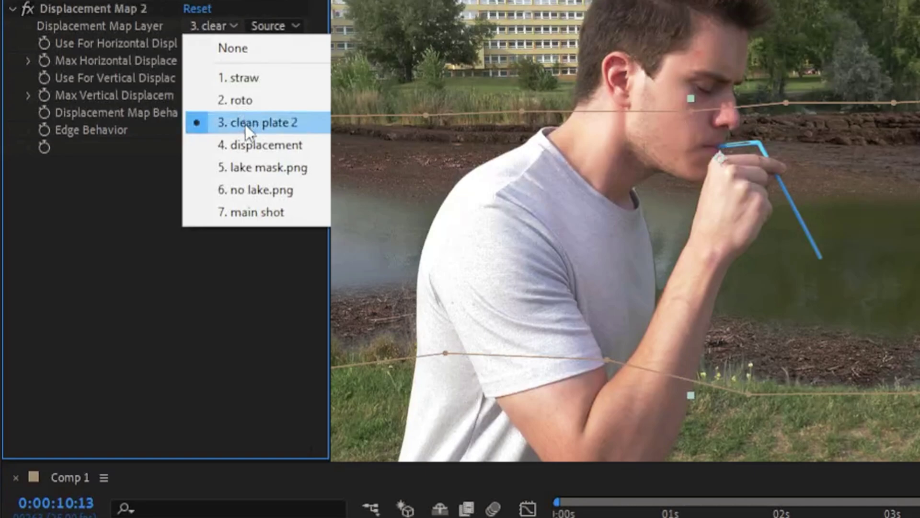
click(245, 147)
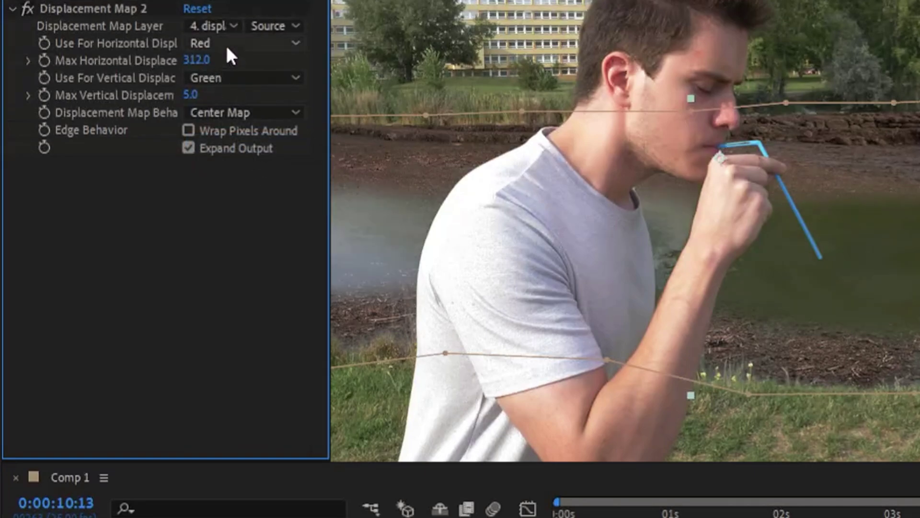
Step: Drive both channels by Luminance, raising max horizontal displacement and setting max vertical to -156
click(226, 43)
click(258, 157)
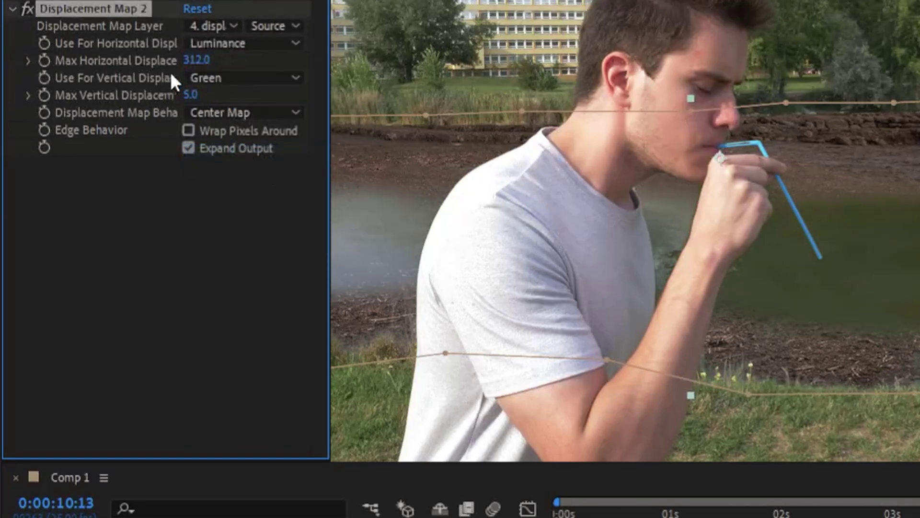
drag(199, 61, 230, 58)
click(281, 81)
click(230, 192)
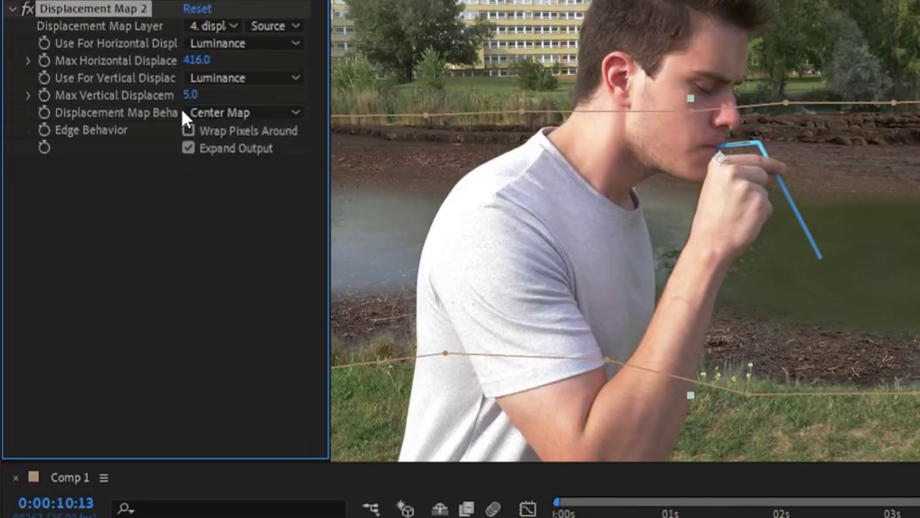
drag(190, 94, 120, 197)
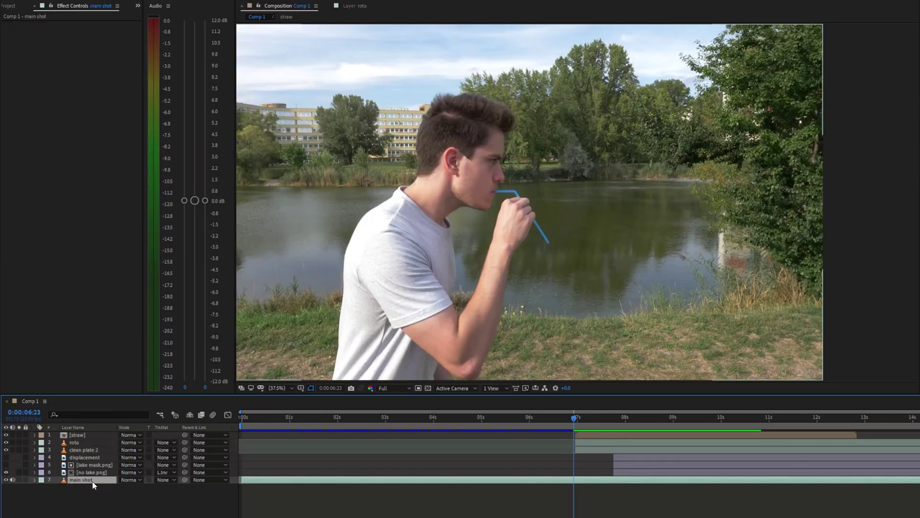
Step: Duplicate main shot near the top of the stack and add lake mask.png above it
key(ctrl+d)
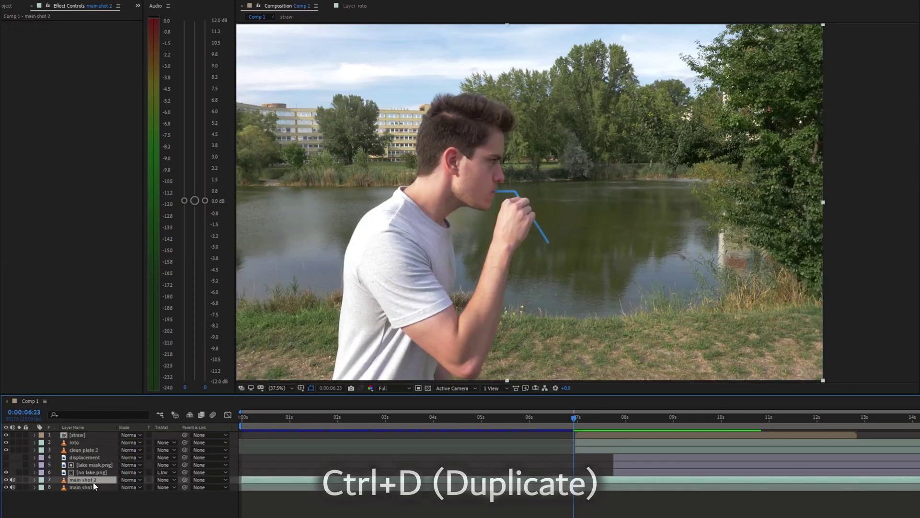
drag(93, 483, 108, 434)
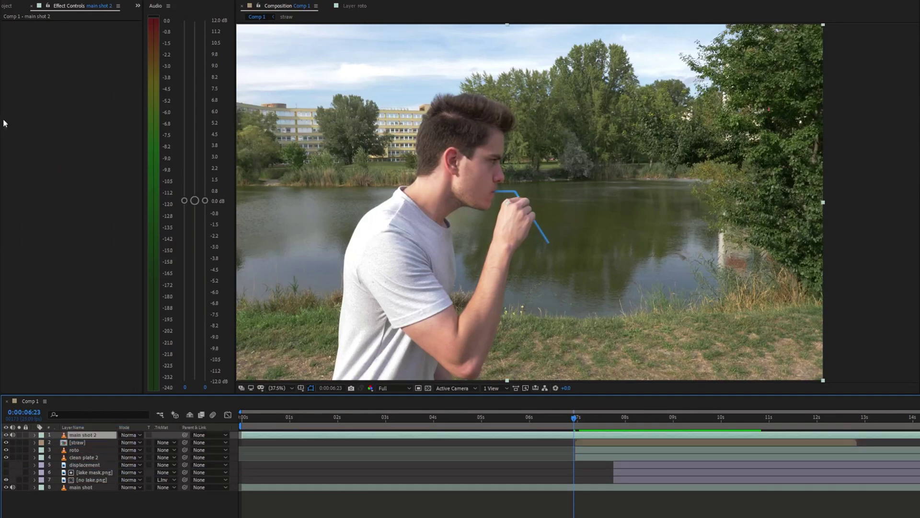
click(8, 5)
drag(58, 376, 82, 434)
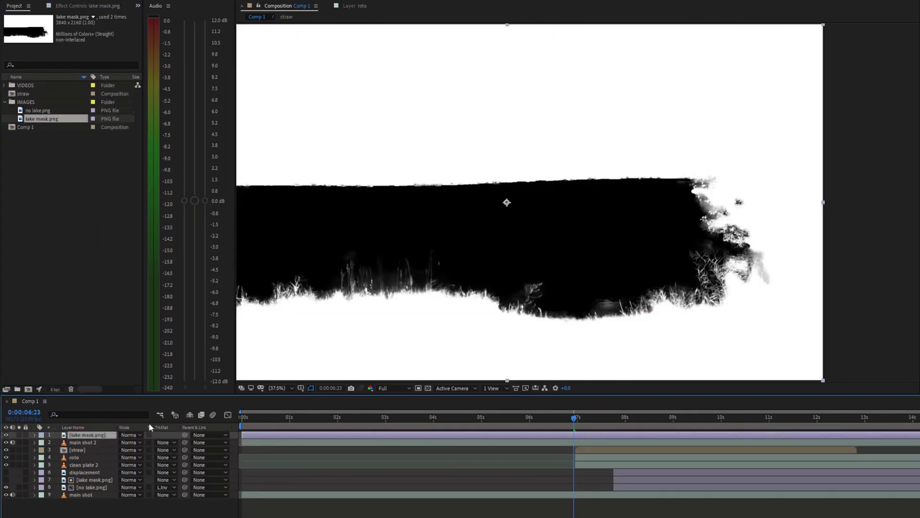
Step: Luma-matte main shot 2 by lake mask.png and solo it at full-frame view
click(164, 442)
click(180, 485)
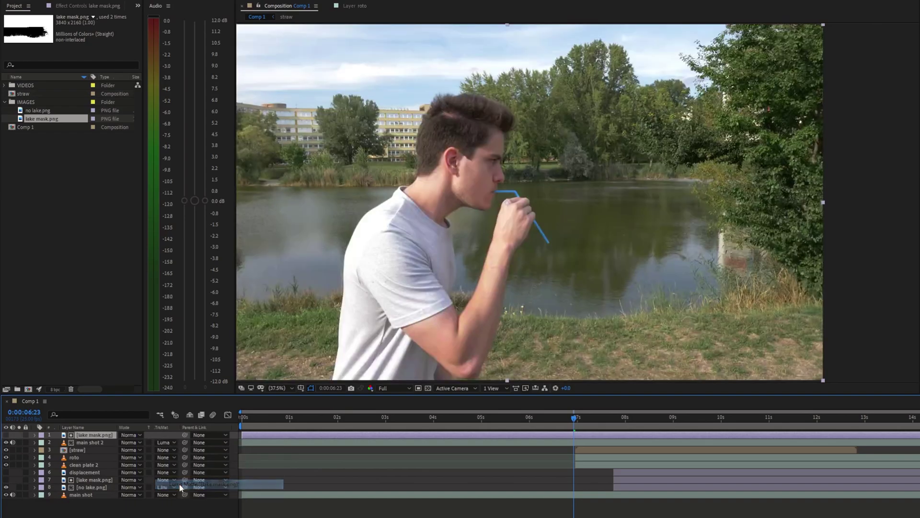
click(19, 442)
key(comma)
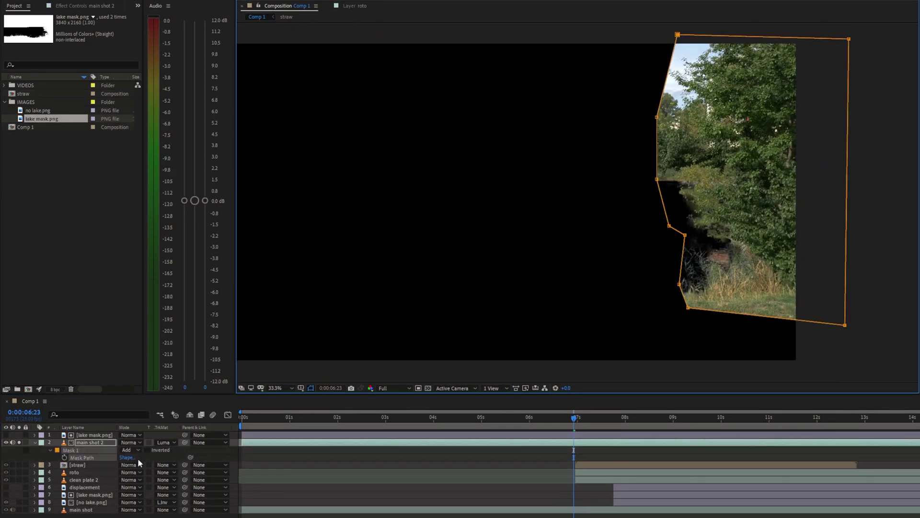
Step: Mask main shot 2 to the right-hand trees, then check the full composite at 9 seconds
drag(278, 458, 283, 458)
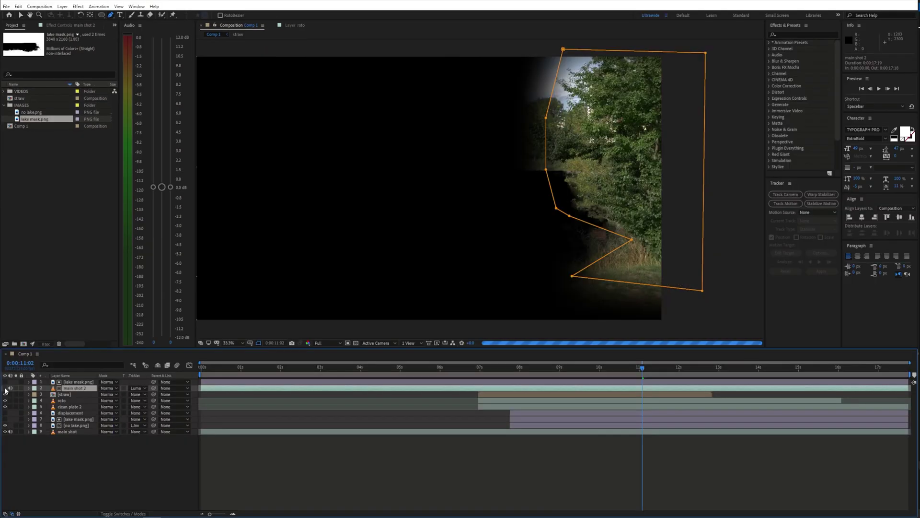
click(5, 393)
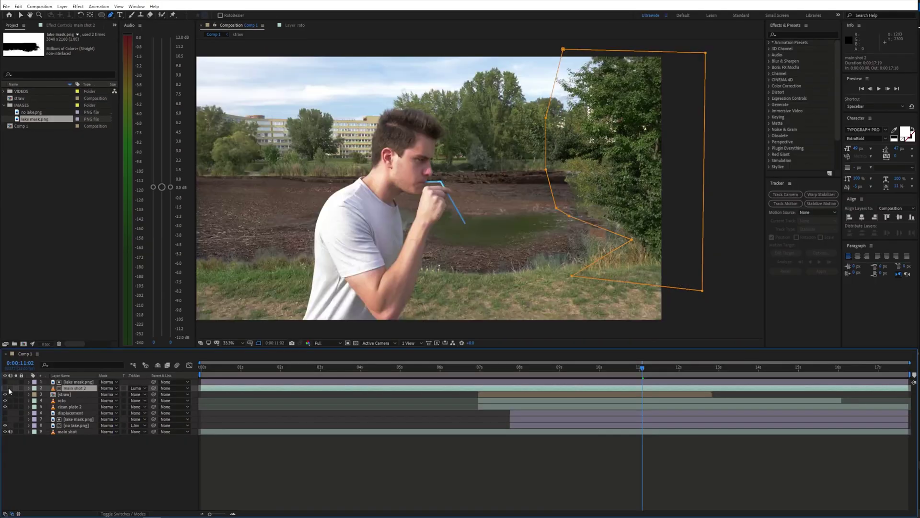
key(space)
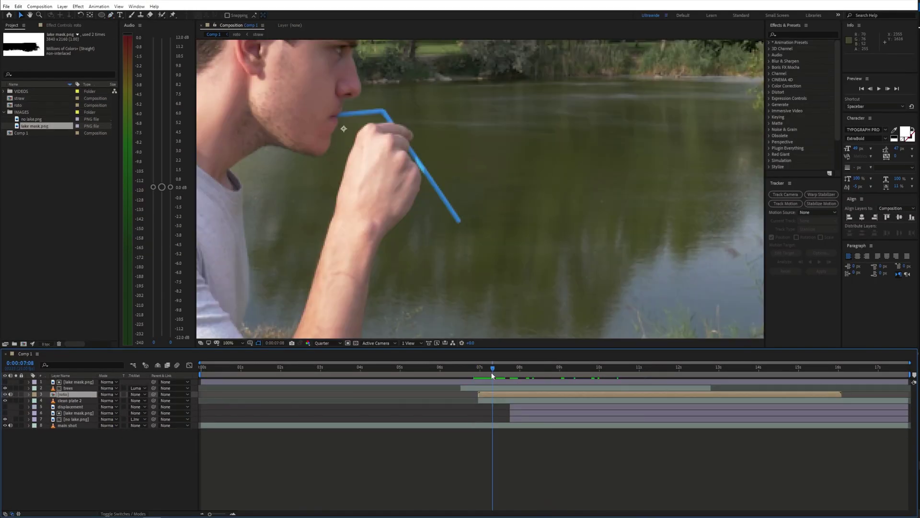
Step: Draw a closed mask on the roto layer below the straw tip near 7 seconds
drag(492, 375, 486, 375)
scroll(438, 227, up, 2)
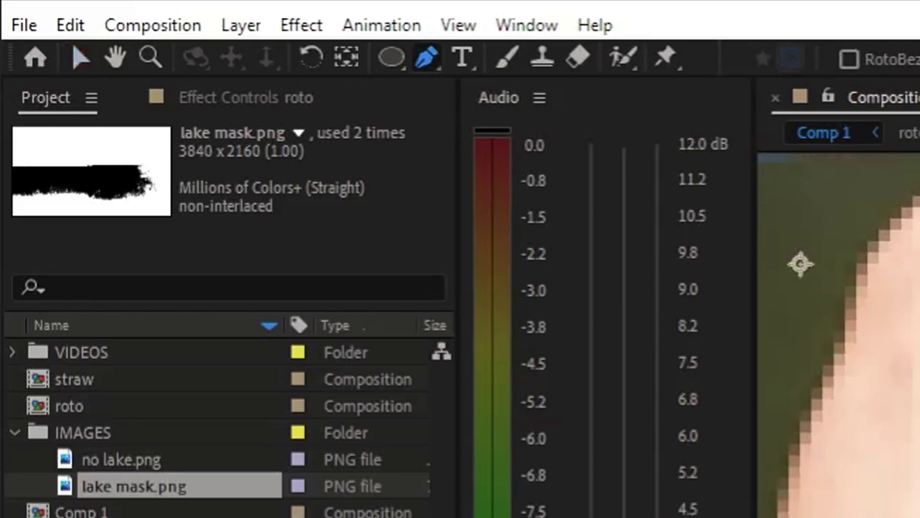
click(424, 241)
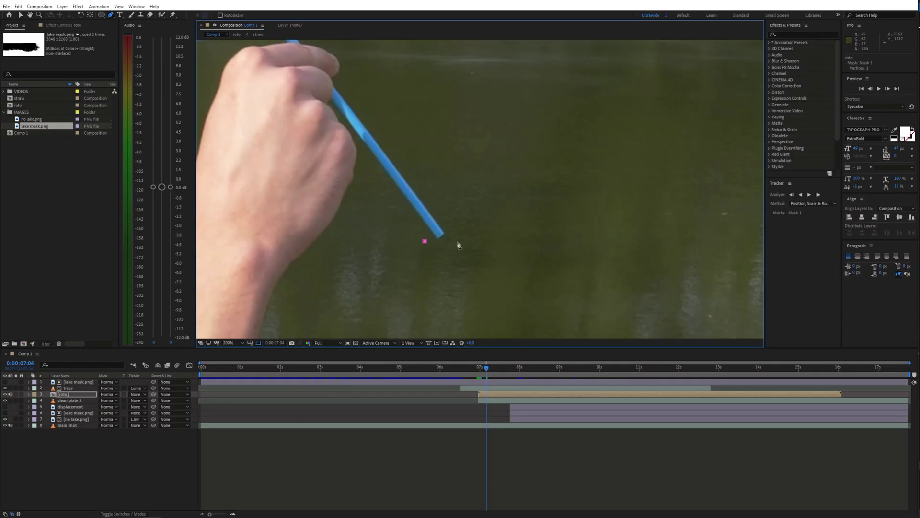
click(505, 230)
drag(558, 263, 551, 222)
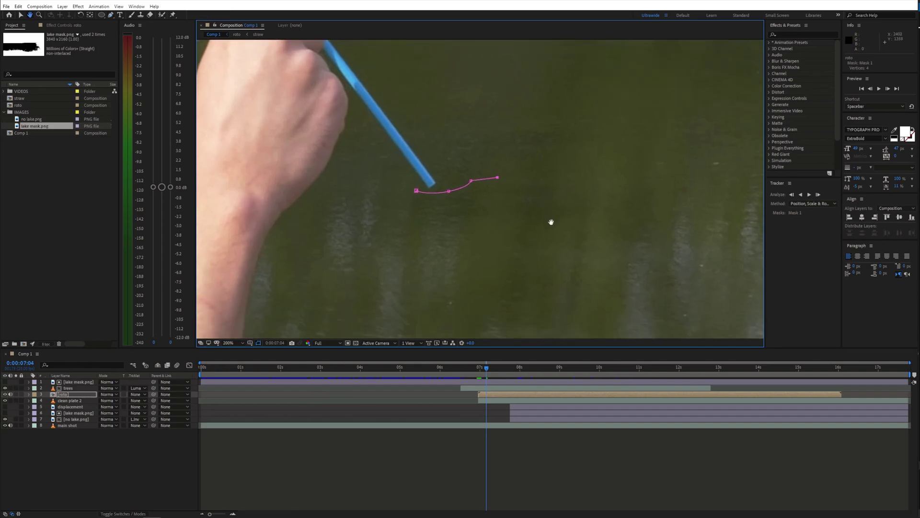
drag(551, 319, 540, 279)
click(536, 276)
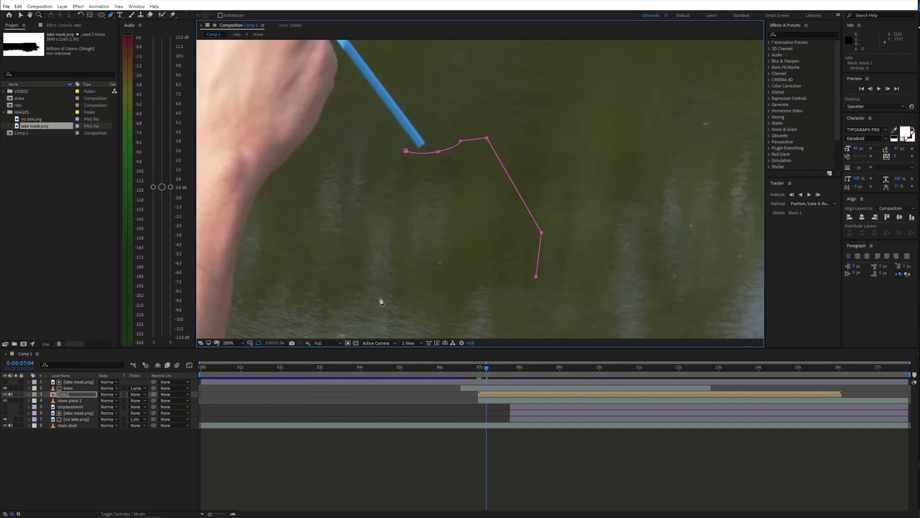
click(405, 152)
Step: Set the roto mask to Subtract and keyframe its Mask Path at 7:04
key(m)
key(m)
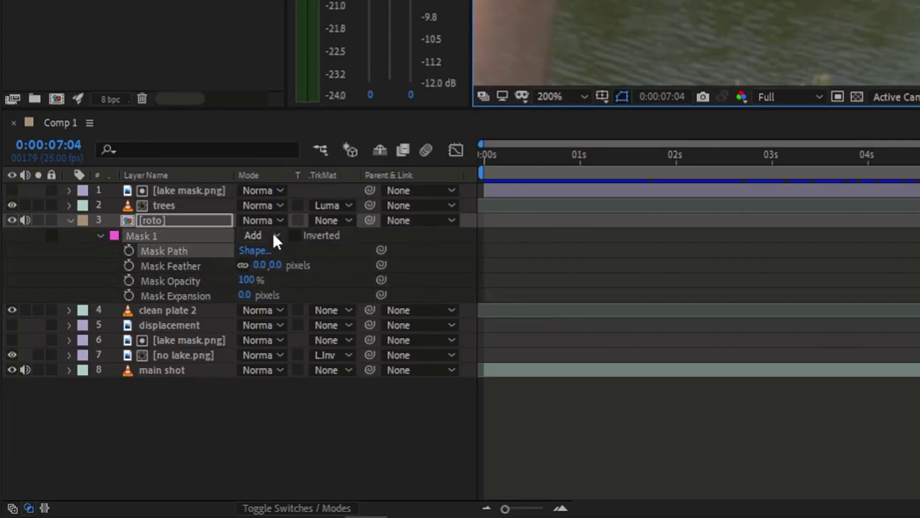
click(275, 236)
click(282, 292)
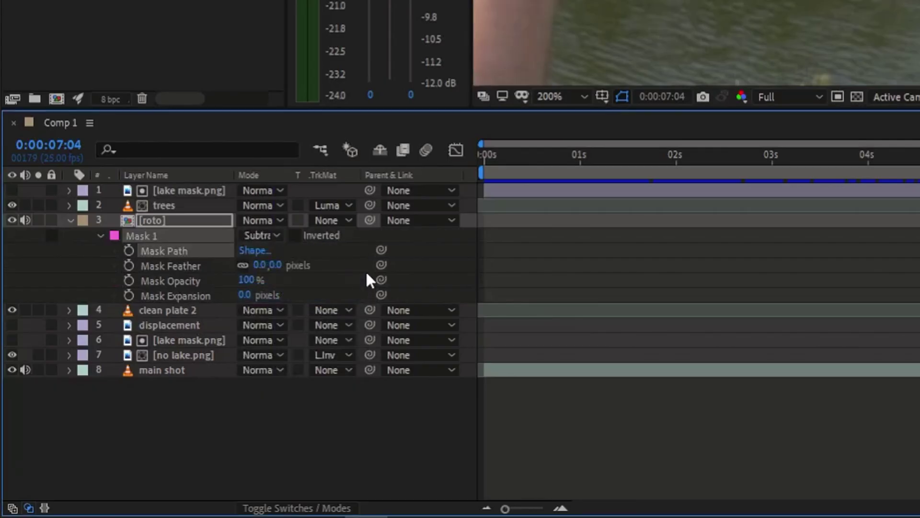
click(129, 250)
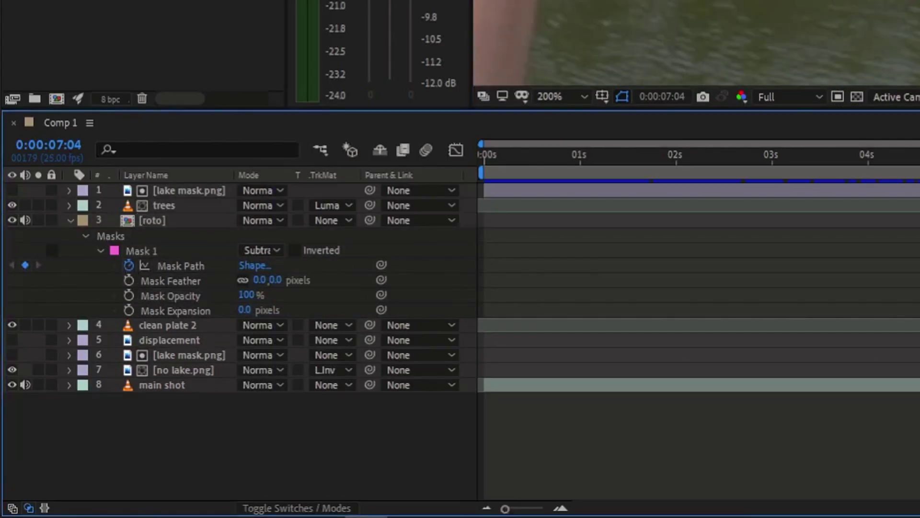
Step: Reshape the mask a few frames later and preview the animated cut-out
key(Page_Down)
key(Page_Down)
key(Page_Down)
key(Page_Down)
key(Page_Down)
key(space)
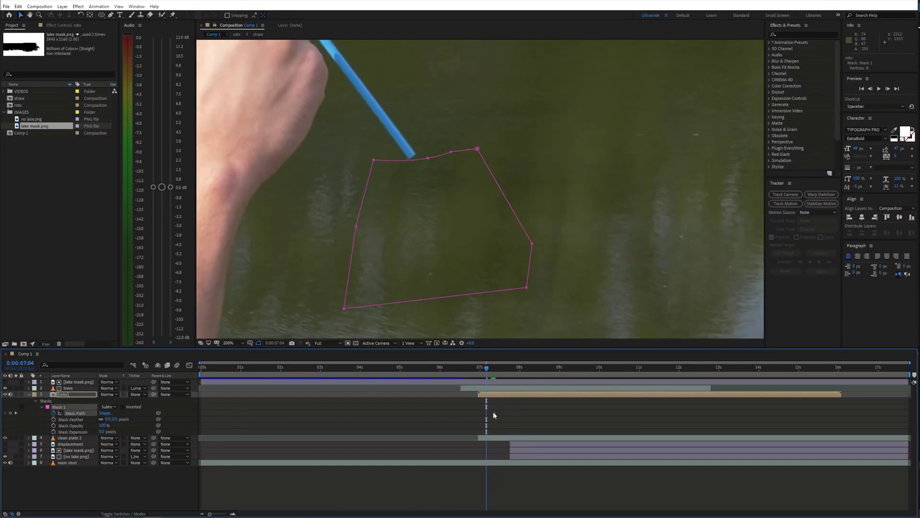
key(space)
key(g)
drag(365, 192, 332, 157)
key(space)
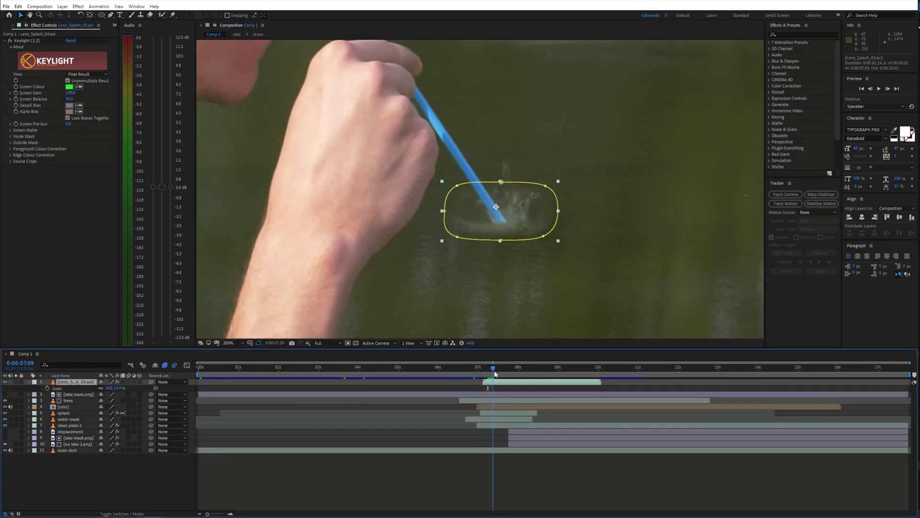
Step: Tweak the splash's green-channel curve just before the splash and preview the result
drag(496, 374, 488, 371)
click(84, 160)
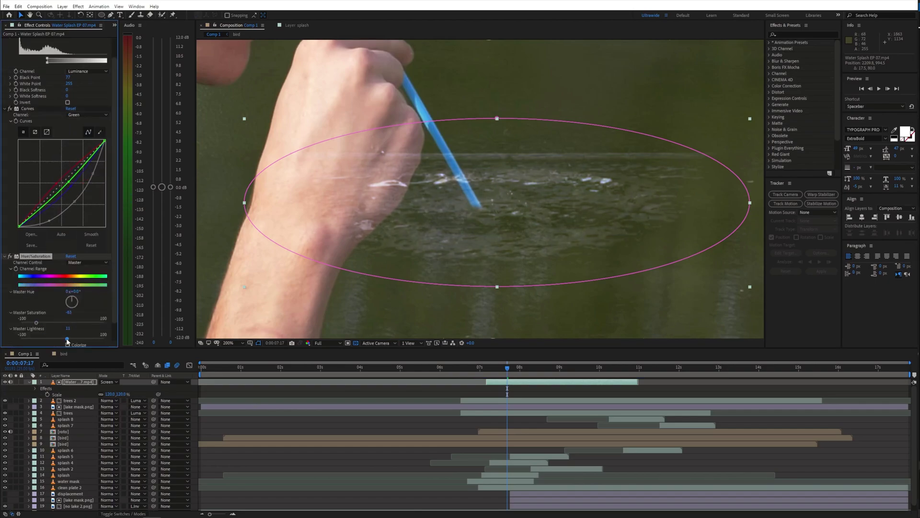
key(space)
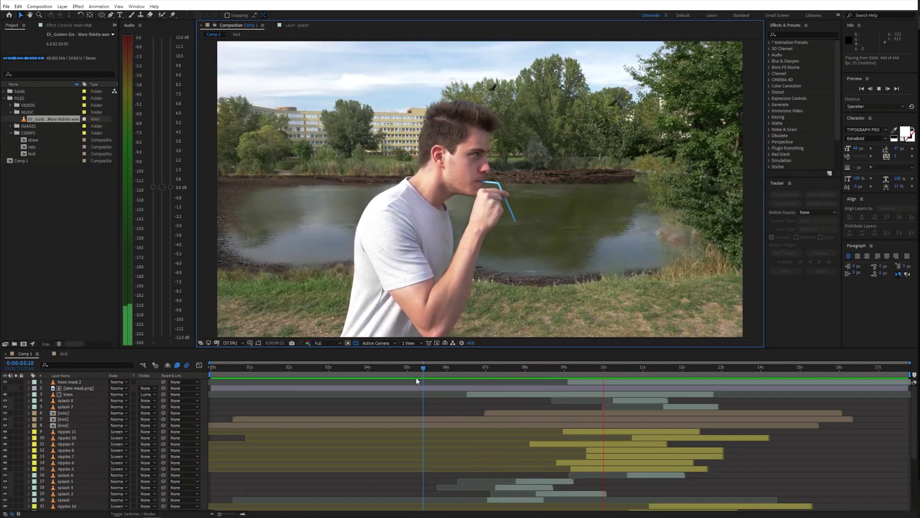
Step: Pre-compose all layers into Pre-comp 1 and shift the zoom keyframes to 10:01
key(space)
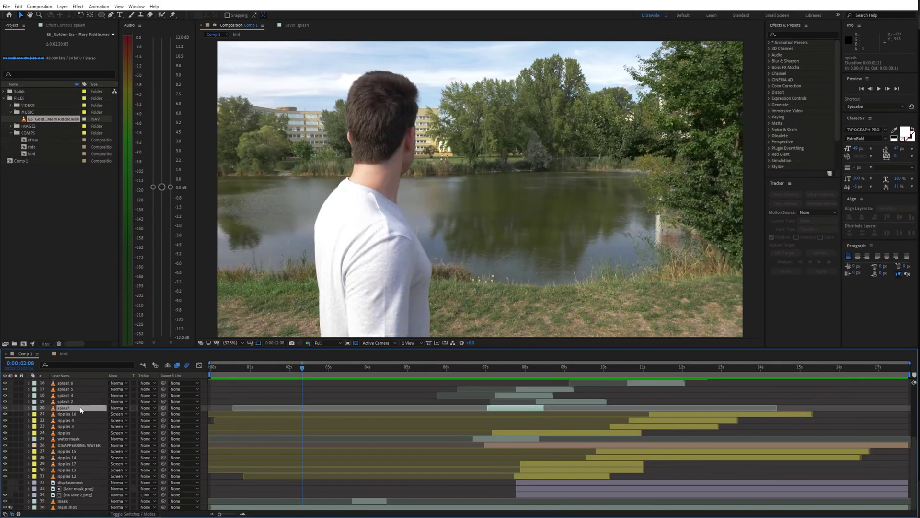
key(ctrl+a)
right_click(80, 407)
click(115, 368)
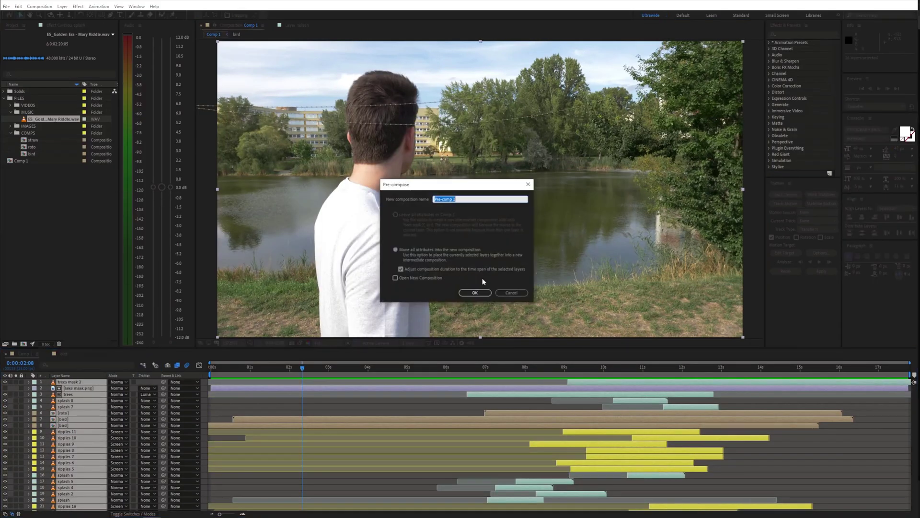
key(Return)
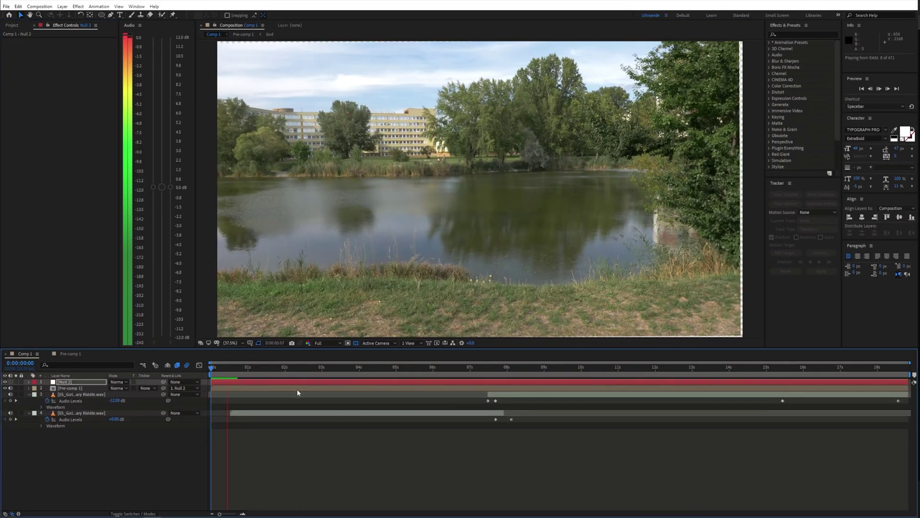
drag(518, 400, 583, 401)
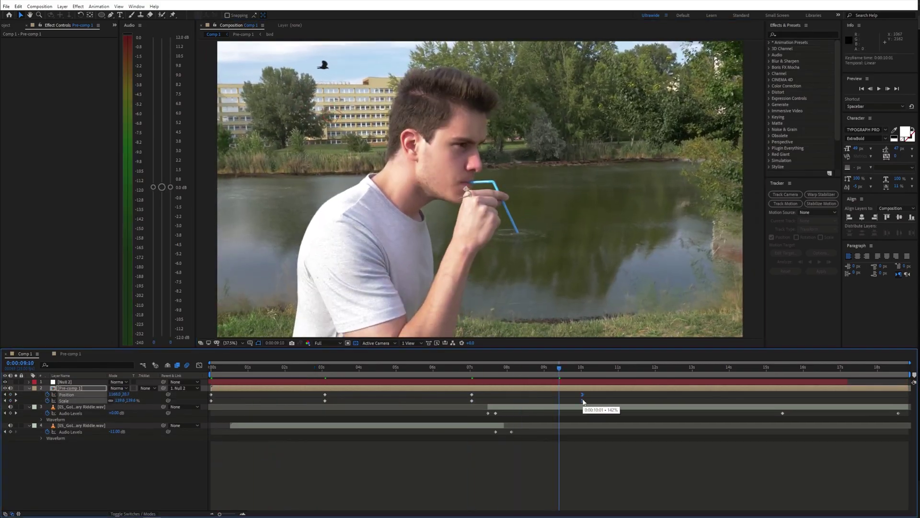